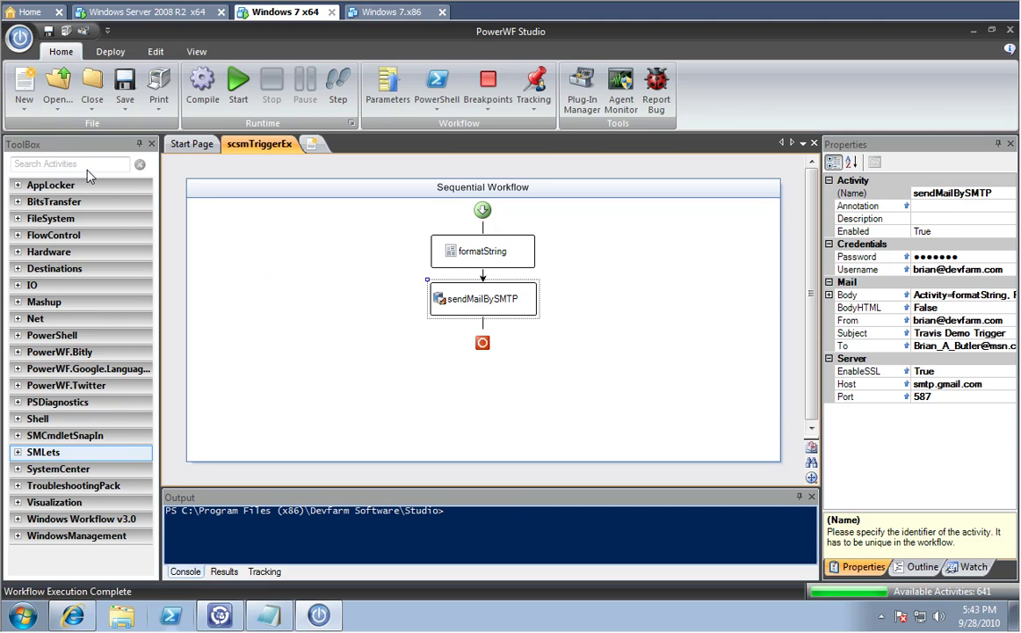
Create a new Service Manager workflow named myTriggeredWorkflow, keeping the default author.
{"action": "left_click", "coordinate": [24, 111]}
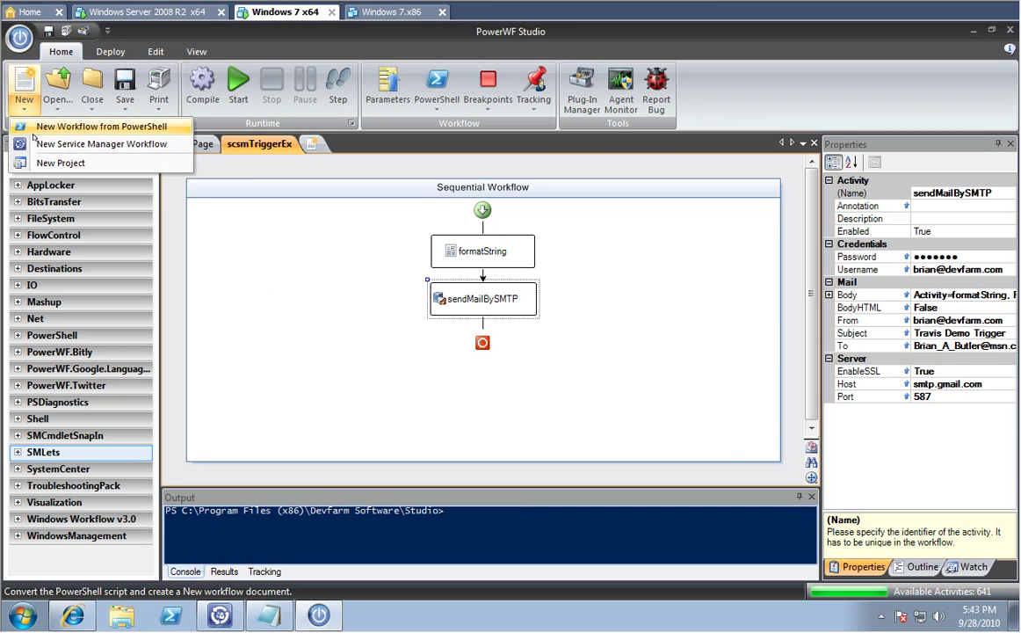
{"action": "left_click", "coordinate": [53, 143]}
{"action": "left_click", "coordinate": [476, 224]}
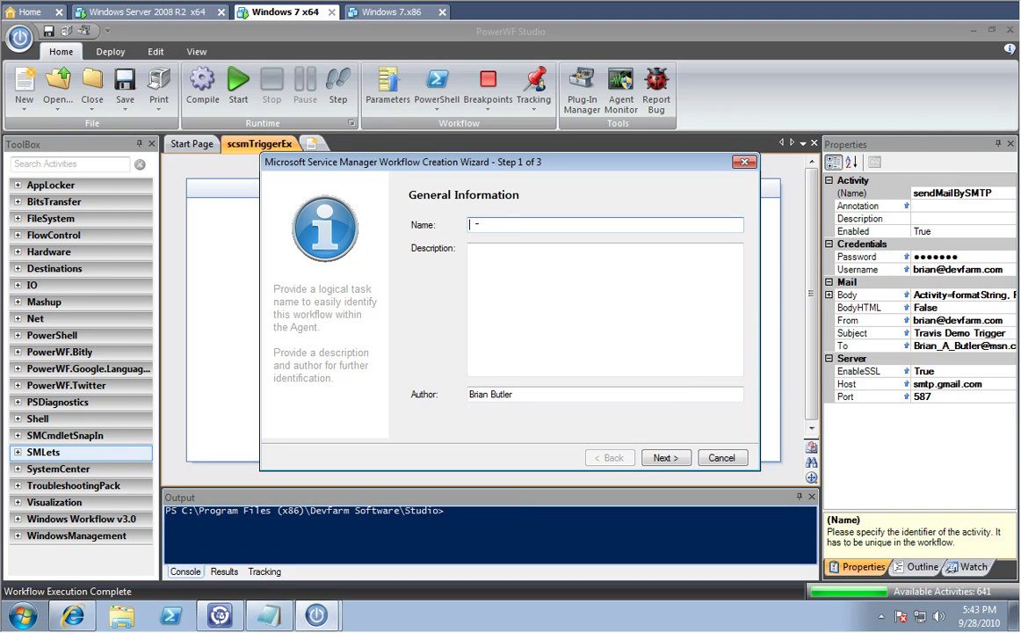
{"action": "type", "text": "myTriggeredWorkflow"}
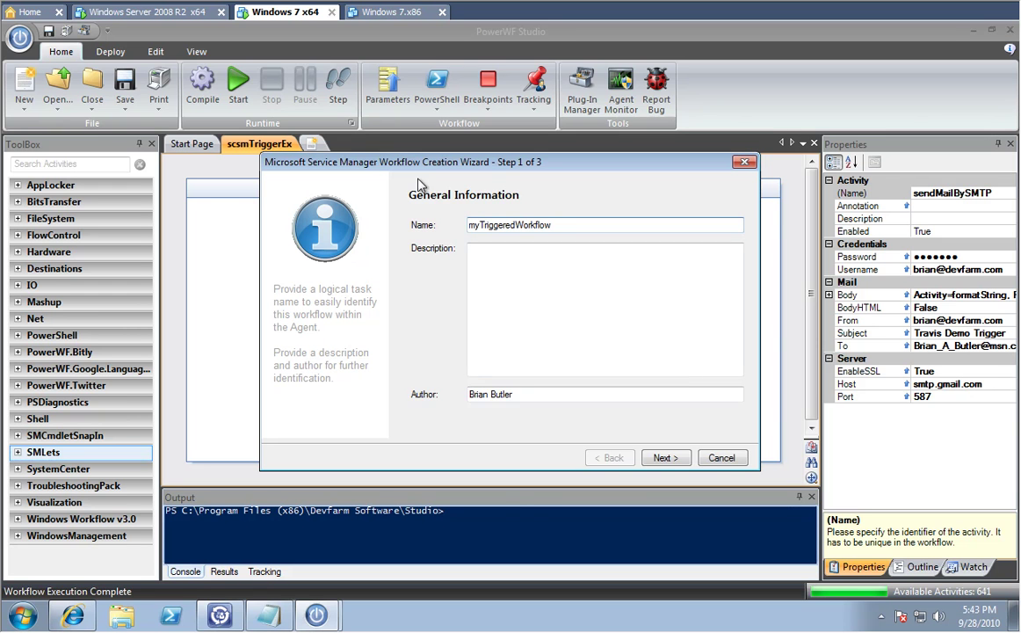
{"action": "left_click", "coordinate": [664, 458]}
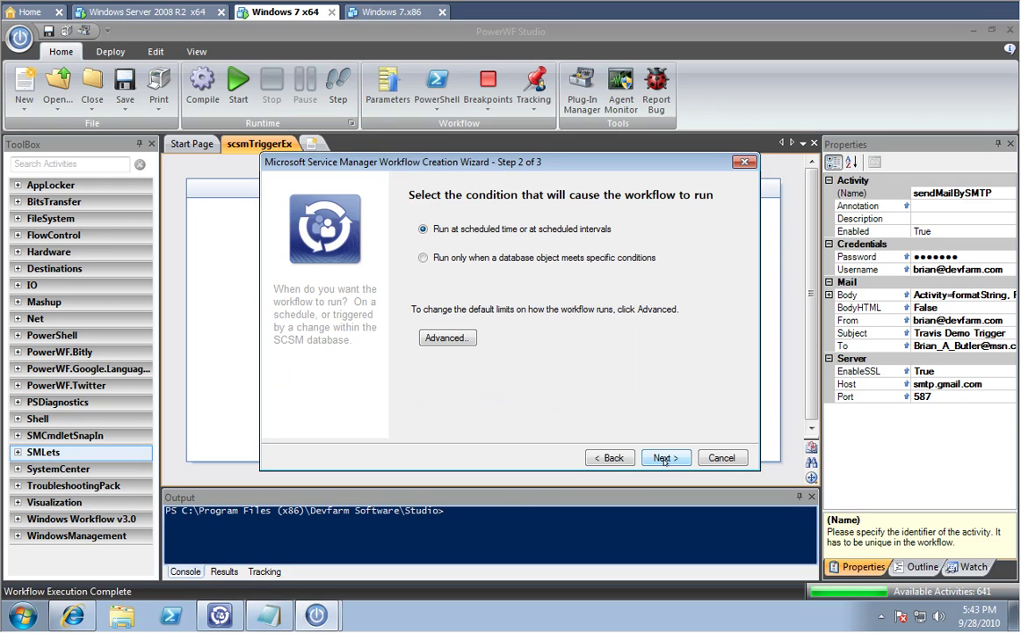
Set the workflow to run only when a database object meets specific conditions, triggered when an object of the Incident class is created.
{"action": "left_click", "coordinate": [527, 259]}
{"action": "left_click", "coordinate": [665, 458]}
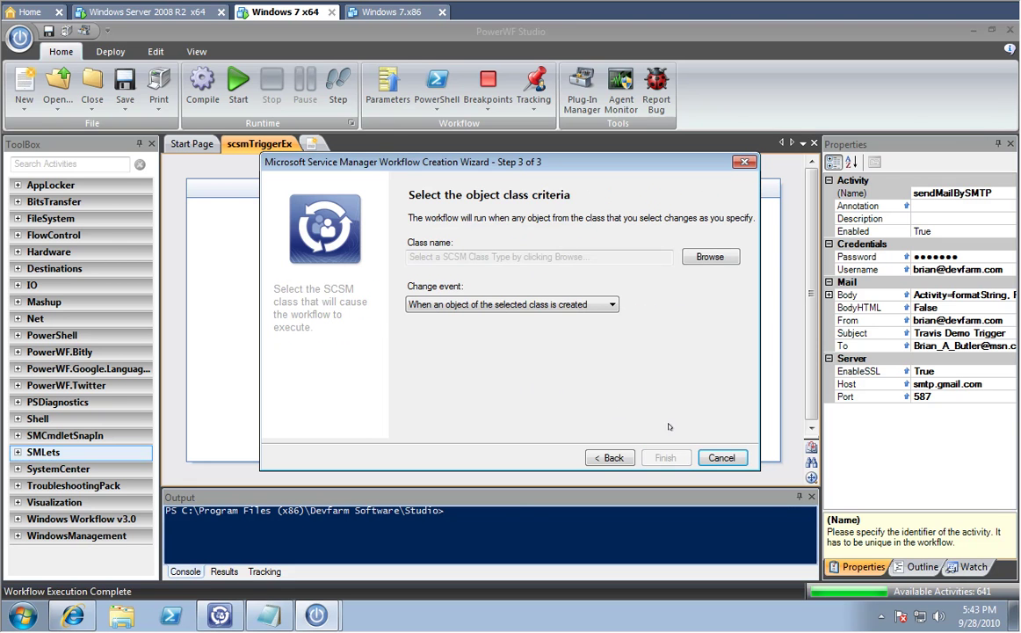
{"action": "left_click", "coordinate": [709, 256]}
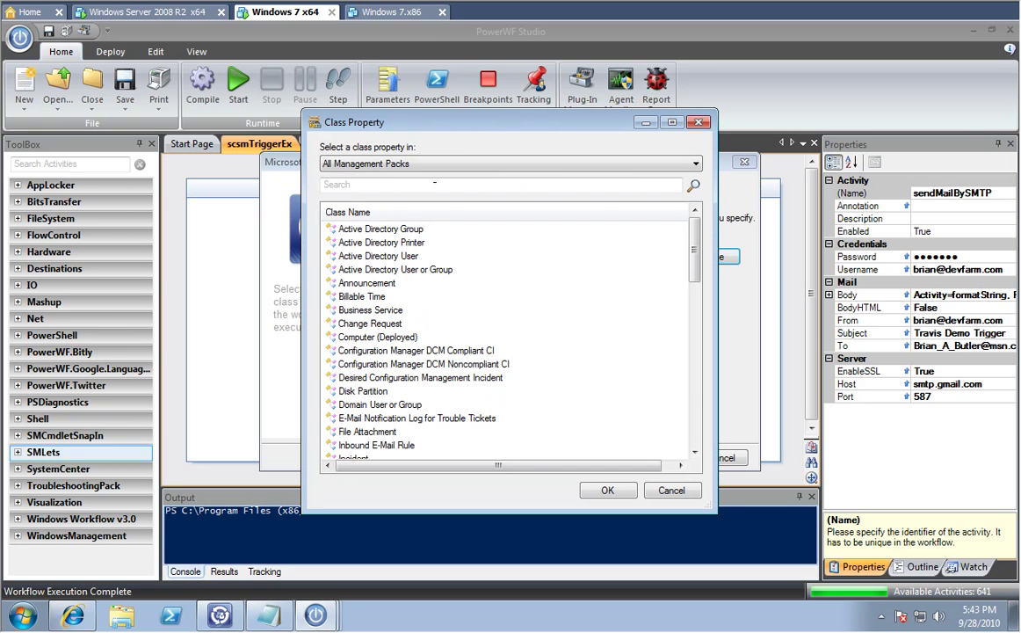
{"action": "left_click", "coordinate": [434, 183]}
{"action": "type", "text": "inci"}
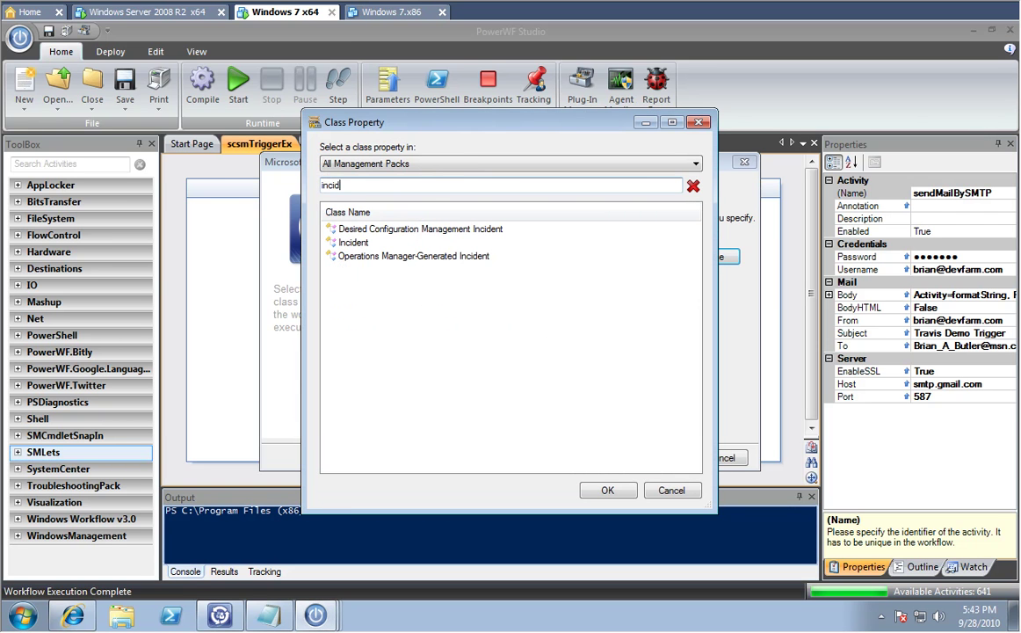
{"action": "type", "text": "d"}
{"action": "left_click", "coordinate": [353, 241]}
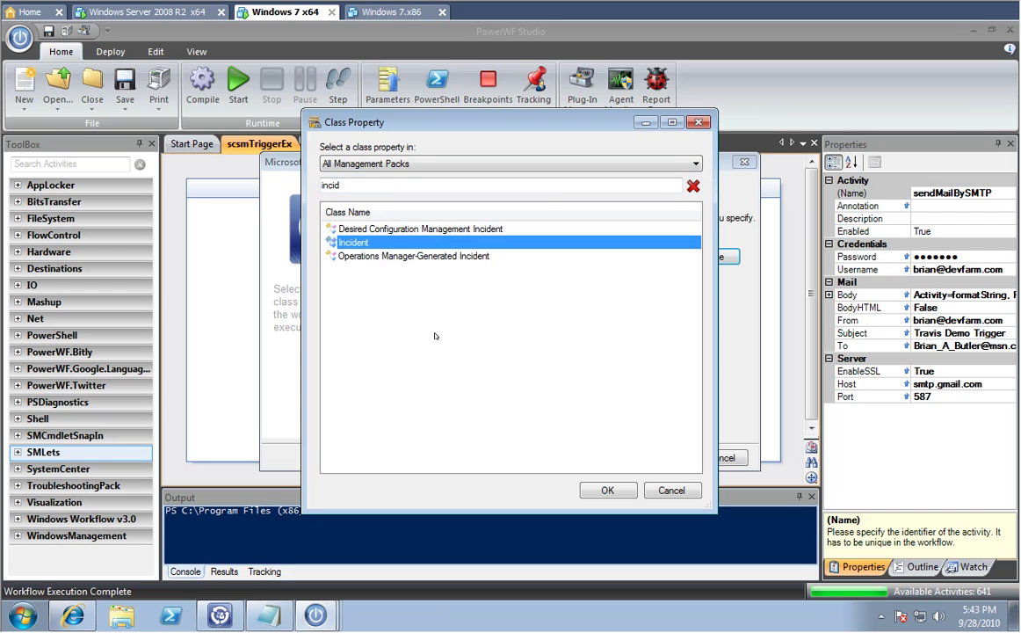
{"action": "left_click", "coordinate": [603, 490]}
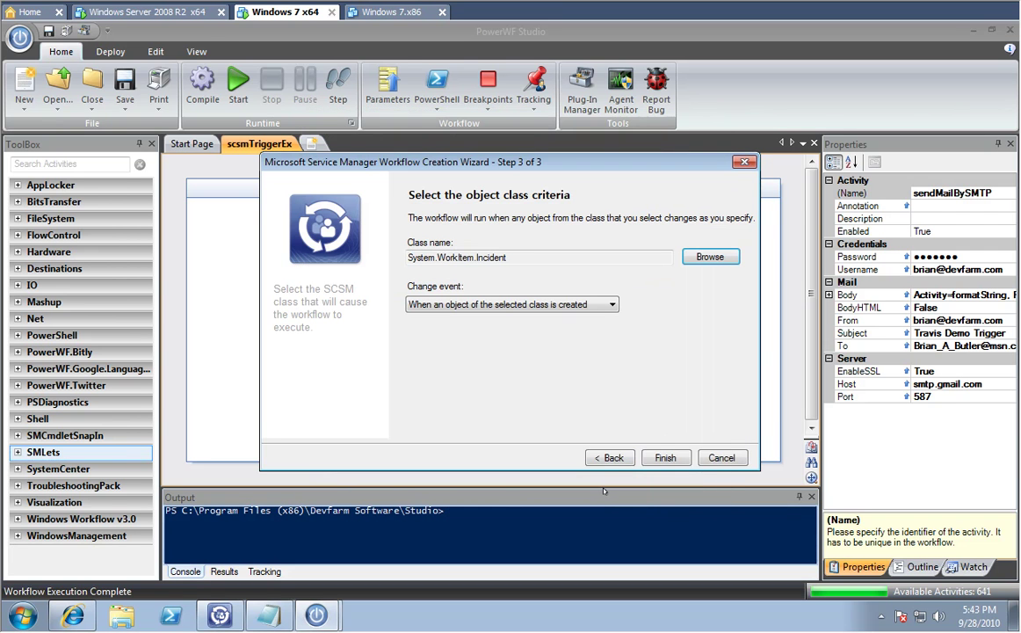
{"action": "left_click", "coordinate": [665, 457]}
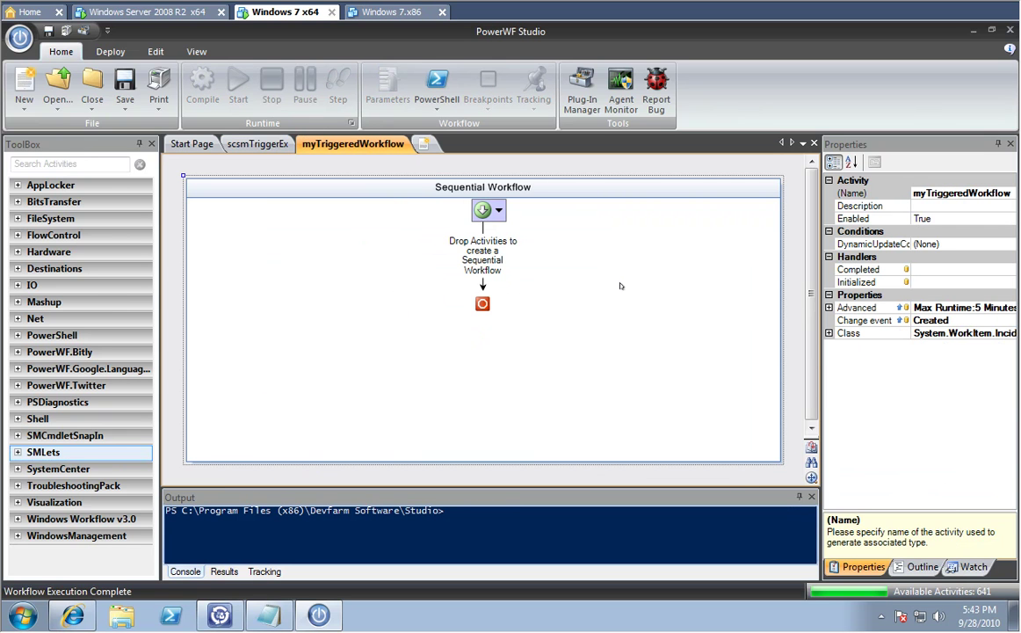
Find the FormatString activity and add it to the empty sequential workflow.
{"action": "left_click", "coordinate": [37, 164]}
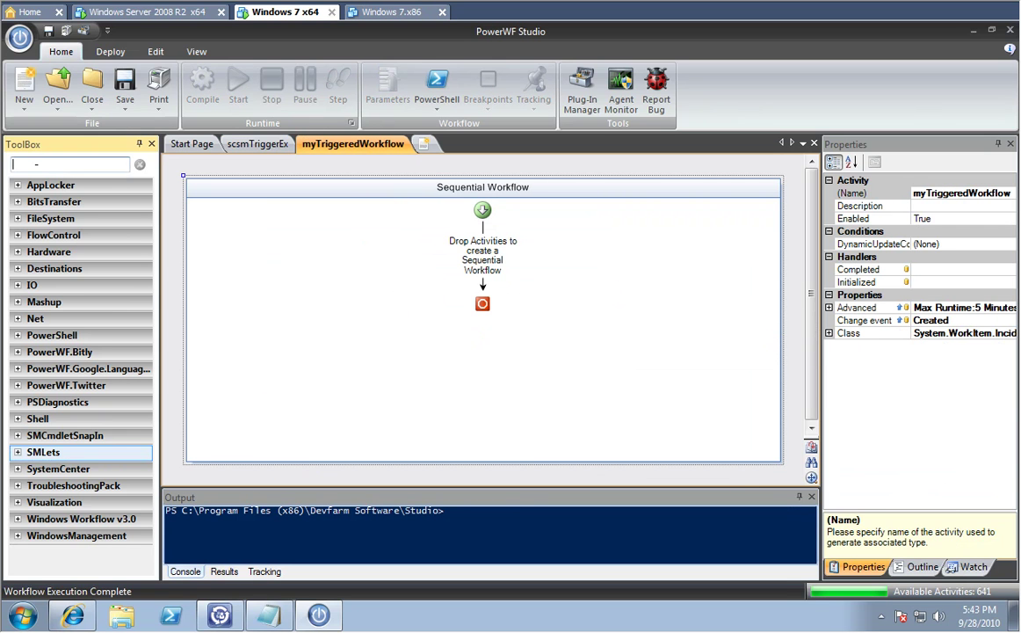
{"action": "type", "text": "format"}
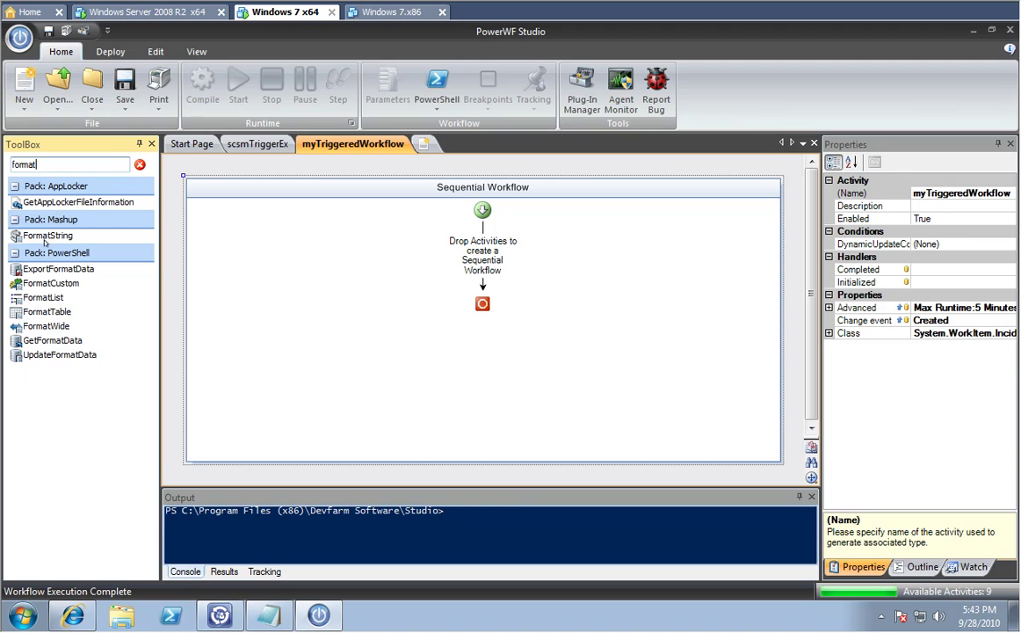
{"action": "left_click_drag", "start_coordinate": [47, 236], "coordinate": [470, 255]}
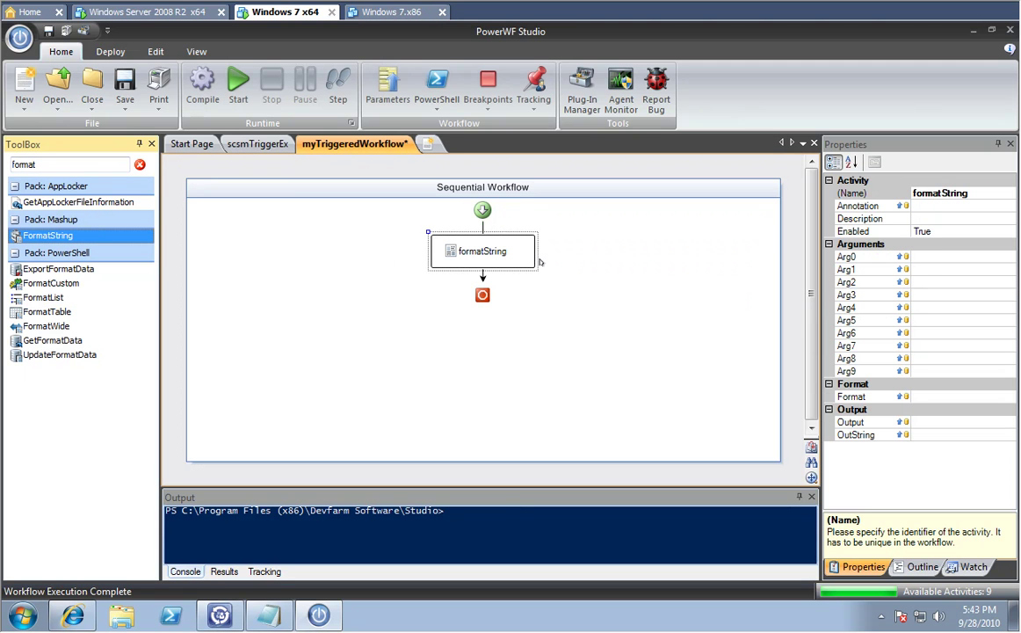
Assign the Incident class's Title property to Arg0 of the formatString activity as a Service Manager class property.
{"action": "left_click", "coordinate": [899, 256]}
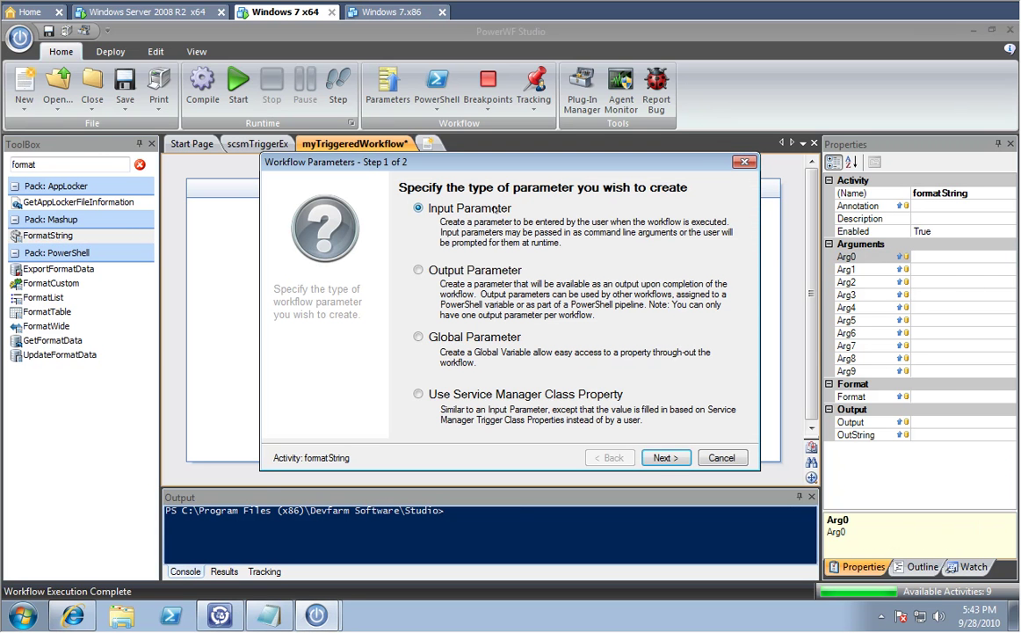
{"action": "left_click", "coordinate": [434, 395]}
{"action": "left_click", "coordinate": [663, 457]}
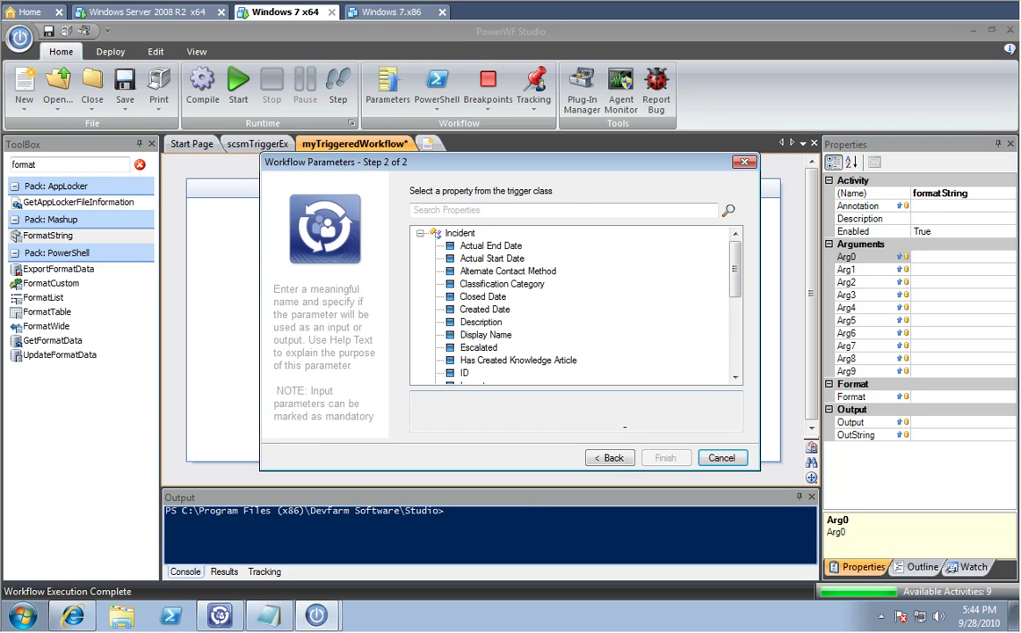
{"action": "left_click", "coordinate": [519, 211]}
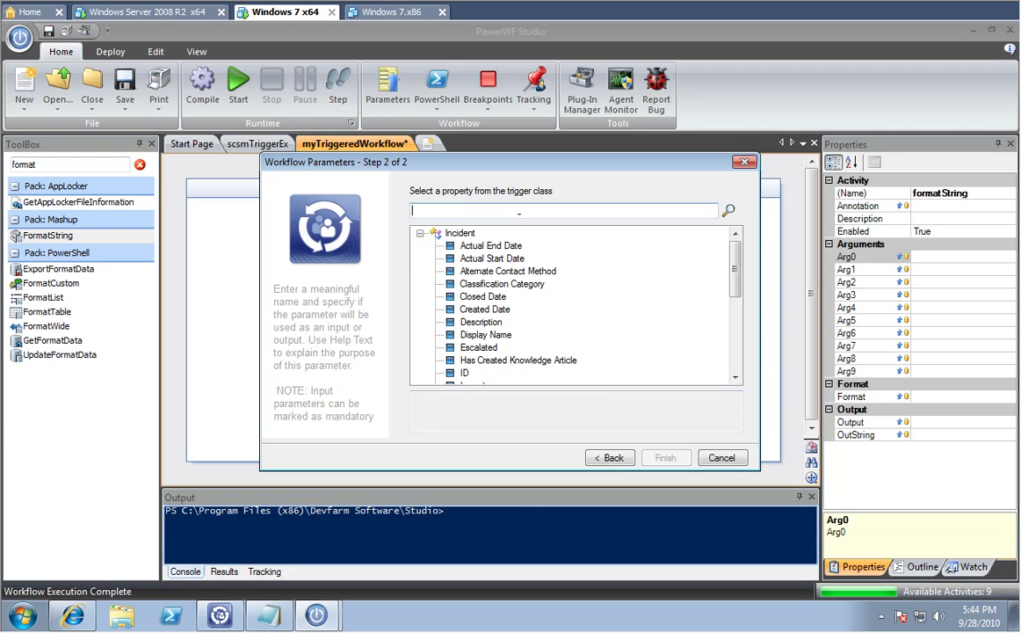
{"action": "type", "text": "Title"}
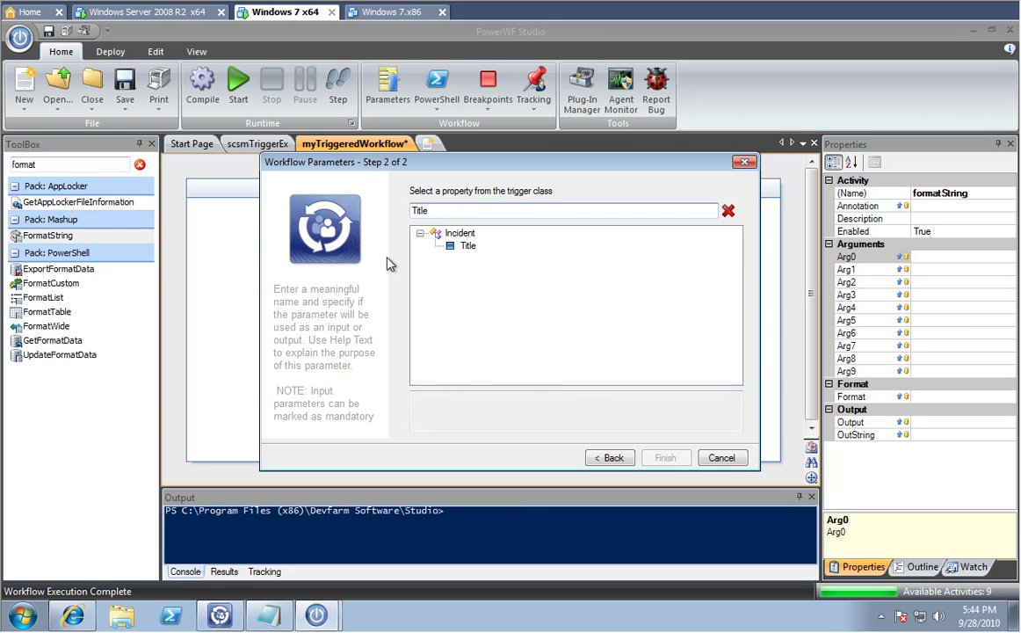
{"action": "left_click", "coordinate": [467, 246]}
{"action": "left_click", "coordinate": [665, 458]}
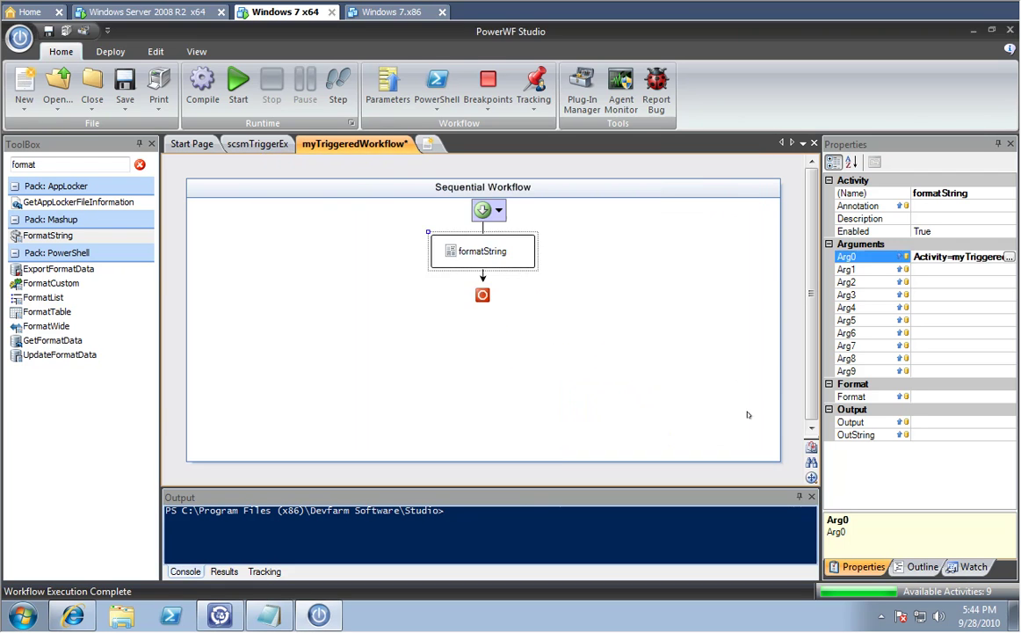
Assign the Incident class's Description property to Arg1 of the formatString activity as a Service Manager class property.
{"action": "left_click", "coordinate": [899, 270]}
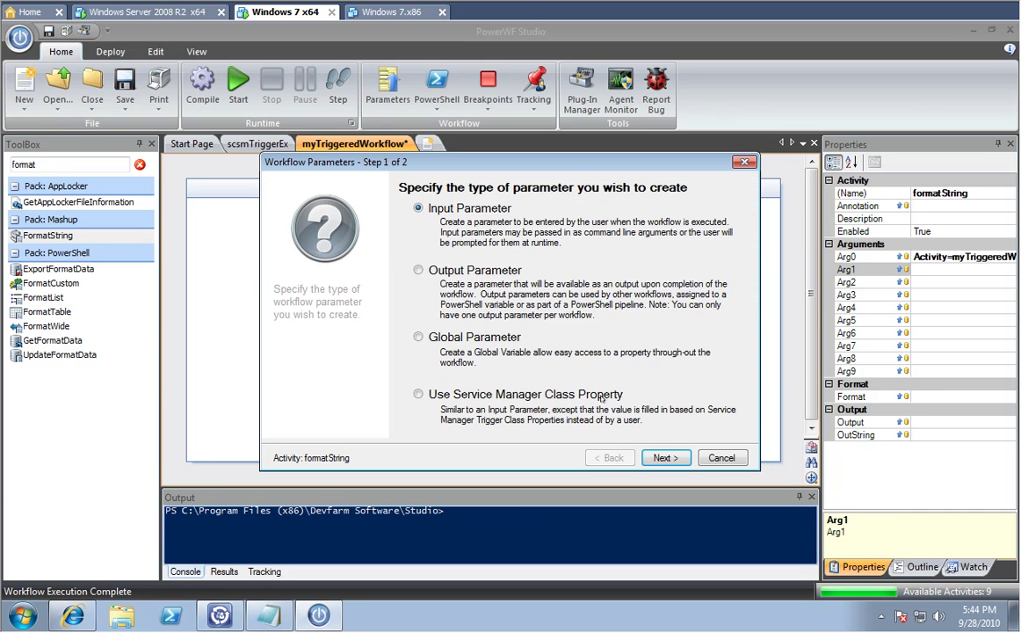
{"action": "left_click", "coordinate": [504, 400]}
{"action": "left_click", "coordinate": [665, 458]}
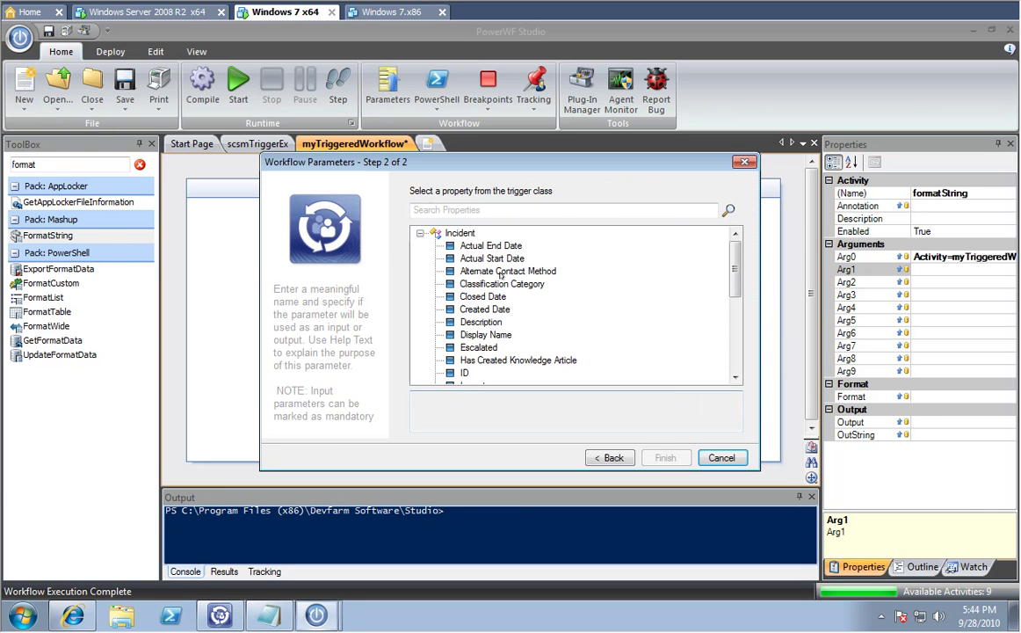
{"action": "left_click", "coordinate": [477, 210]}
{"action": "type", "text": "Des"}
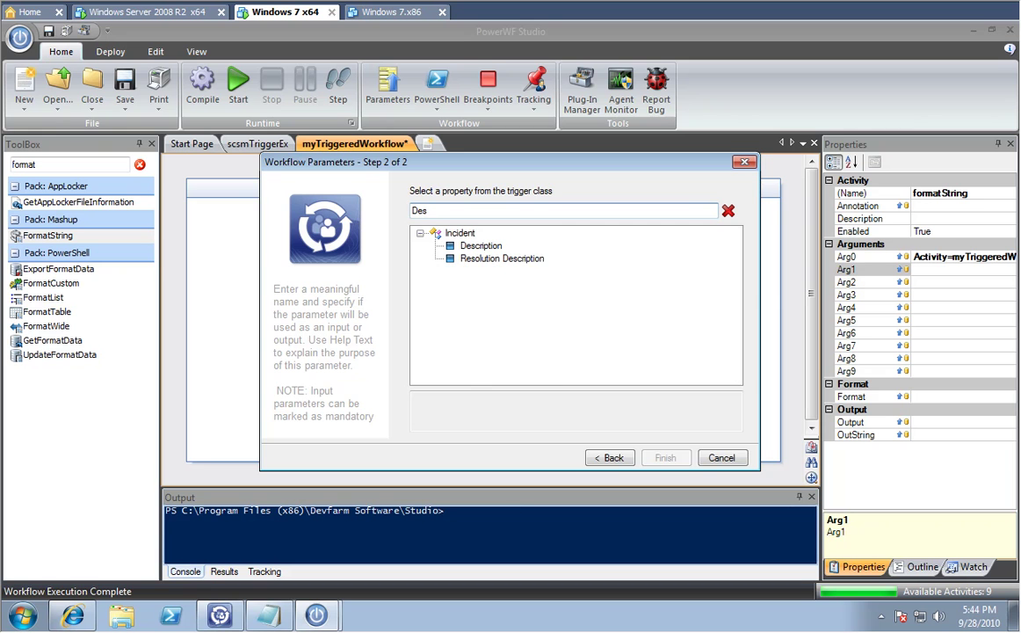
{"action": "left_click", "coordinate": [481, 245]}
{"action": "left_click", "coordinate": [668, 457]}
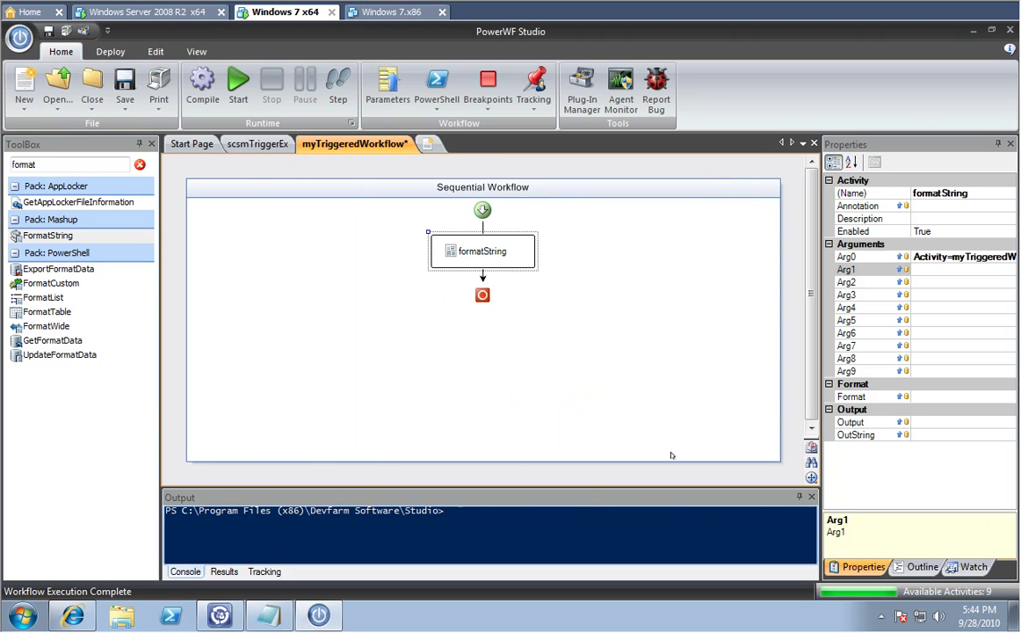
Assign the Incident class's Alternate Contact Method property to Arg2 of the formatString activity as a Service Manager class property.
{"action": "left_click", "coordinate": [898, 282]}
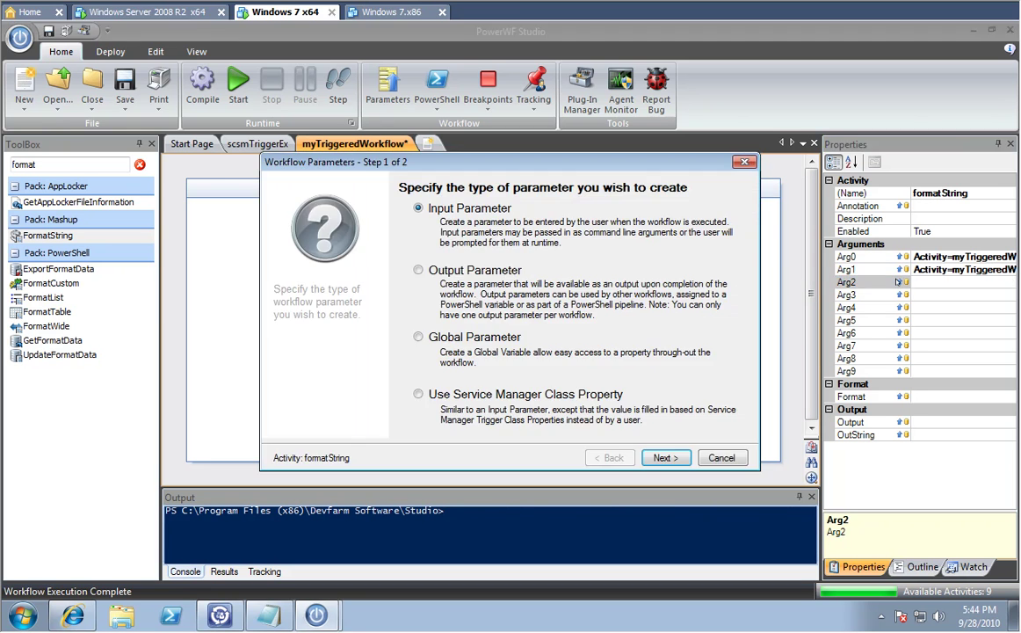
{"action": "left_click", "coordinate": [420, 394]}
{"action": "left_click", "coordinate": [655, 456]}
{"action": "left_click", "coordinate": [475, 207]}
{"action": "type", "text": "c"}
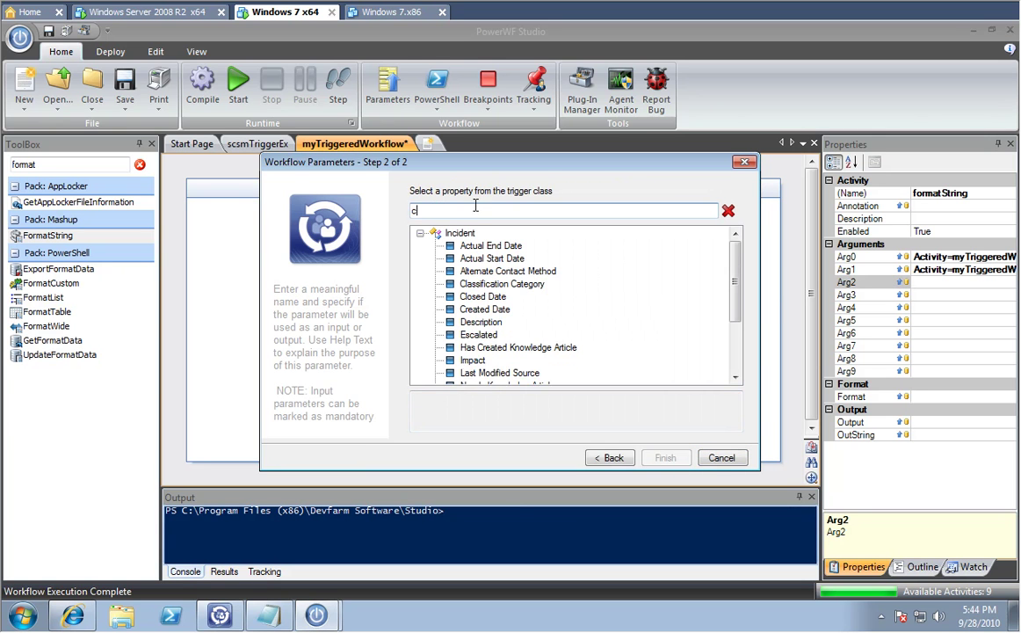
{"action": "type", "text": "on"}
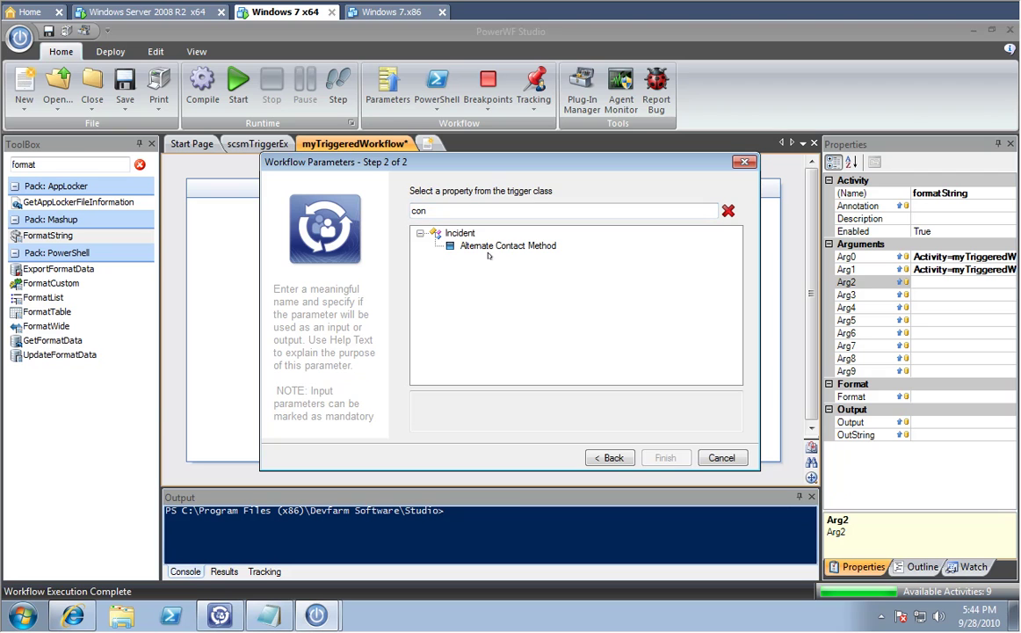
{"action": "left_click", "coordinate": [484, 247]}
{"action": "left_click", "coordinate": [665, 458]}
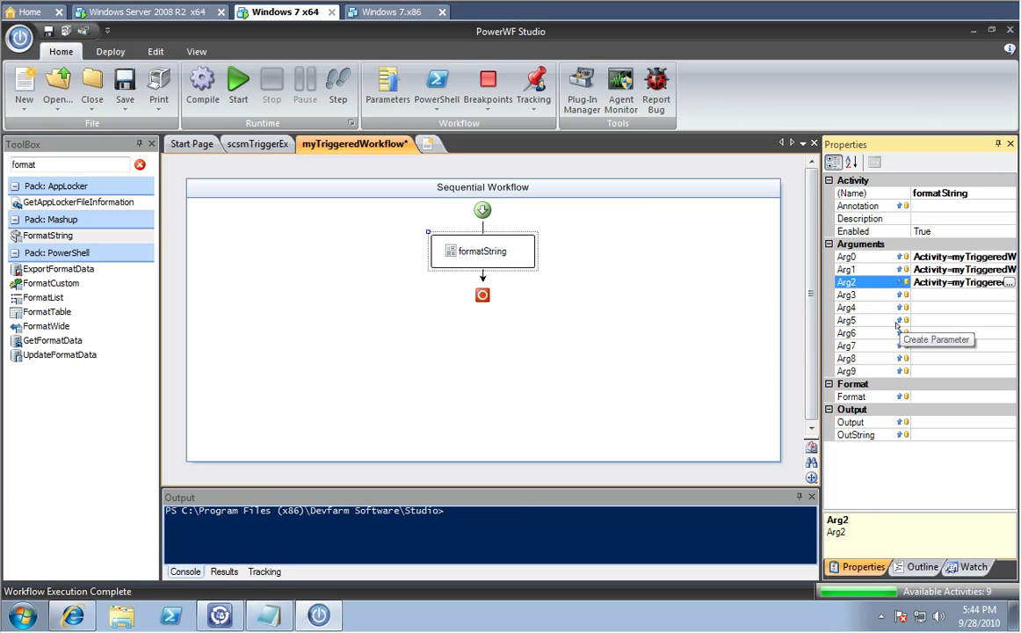
Set the formatString activity's Format to comma-separated placeholders for its arguments, starting with {0}, {1}.
{"action": "left_click", "coordinate": [919, 394]}
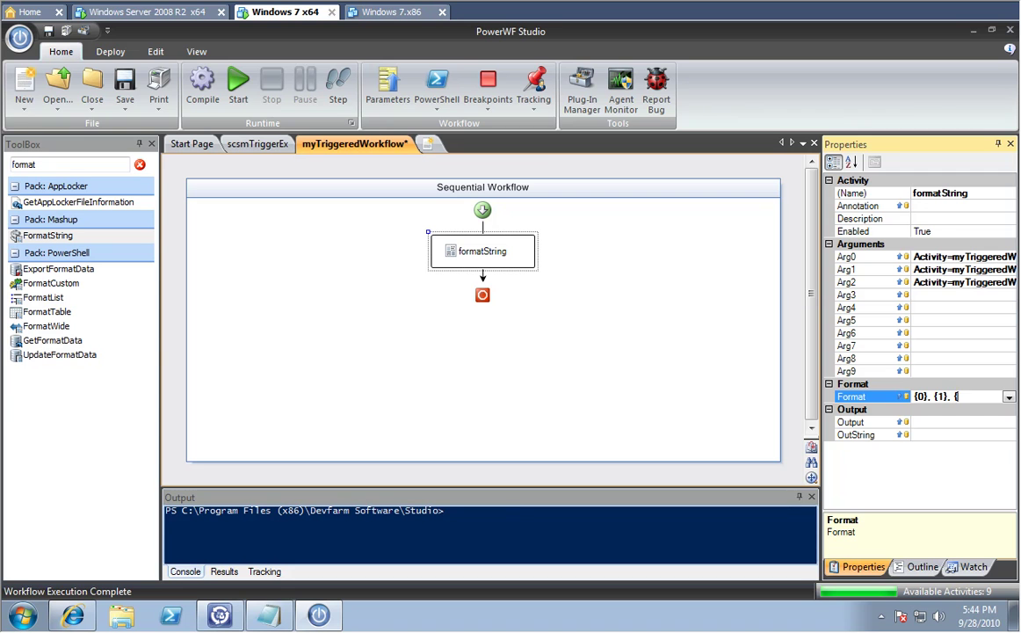
{"action": "left_click", "coordinate": [636, 259]}
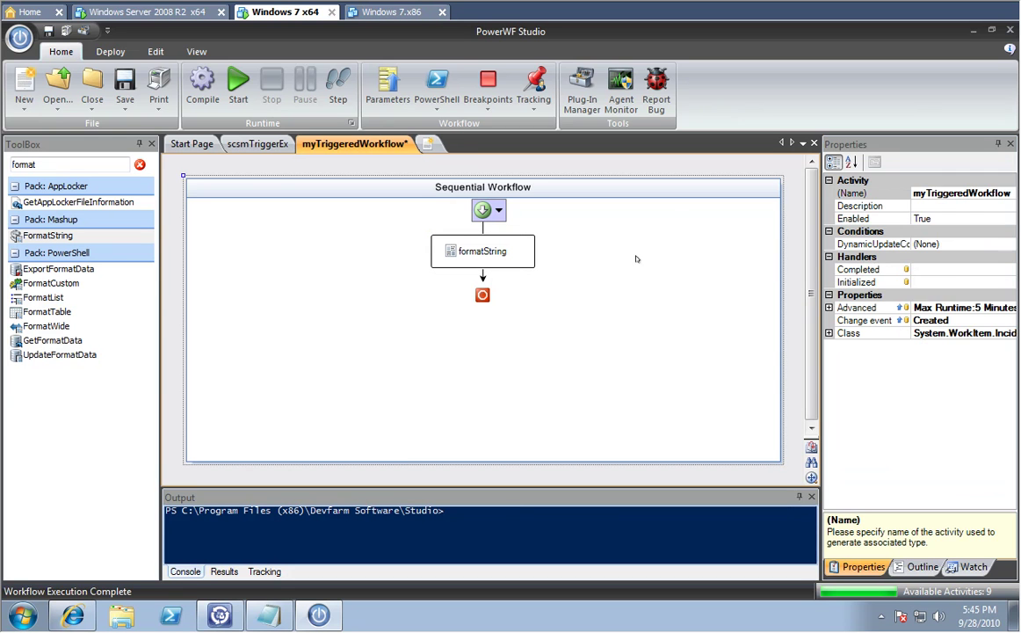
Copy the sendMailBySMTP activity from the scsmTriggerEx workflow into myTriggeredWorkflow, placing it after formatString.
{"action": "left_click", "coordinate": [255, 144]}
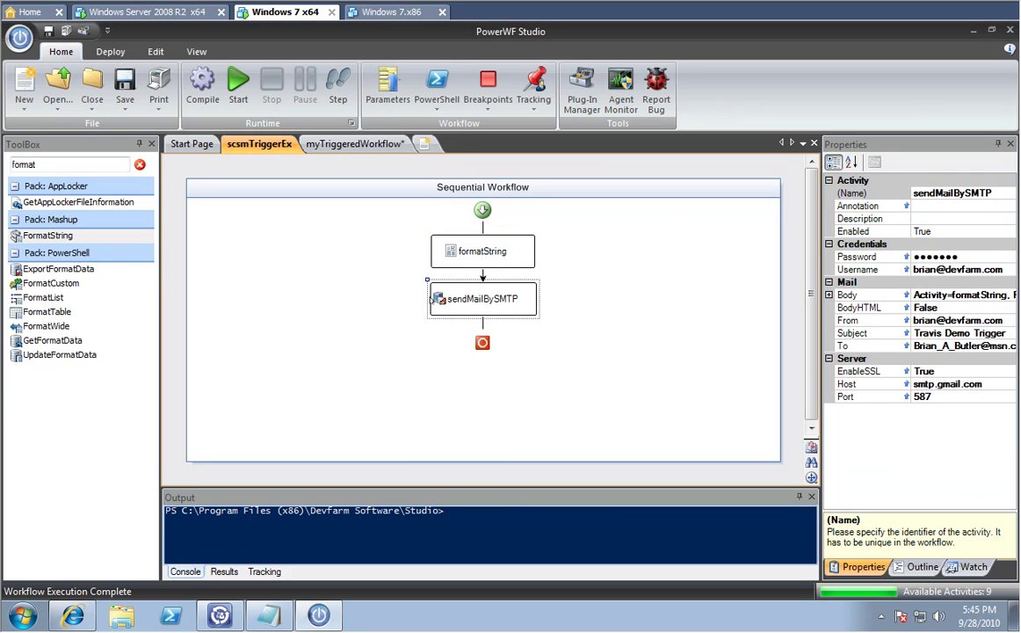
{"action": "left_click", "coordinate": [354, 143]}
{"action": "key", "text": "ctrl+v"}
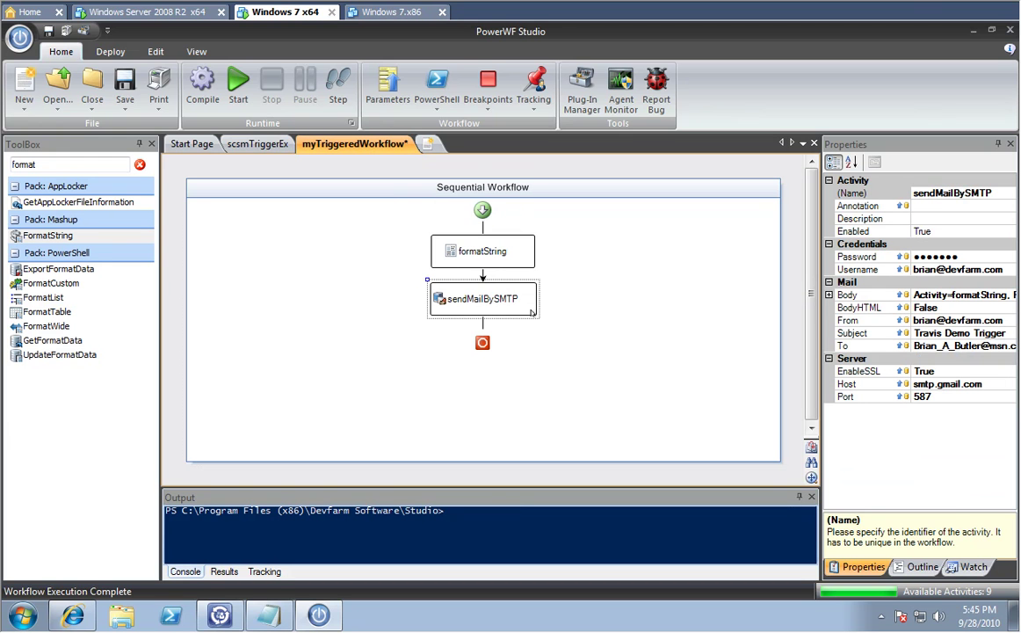
Bind the Body of the sendMailBySMTP activity to the OutString property of formatString.
{"action": "left_click", "coordinate": [964, 333]}
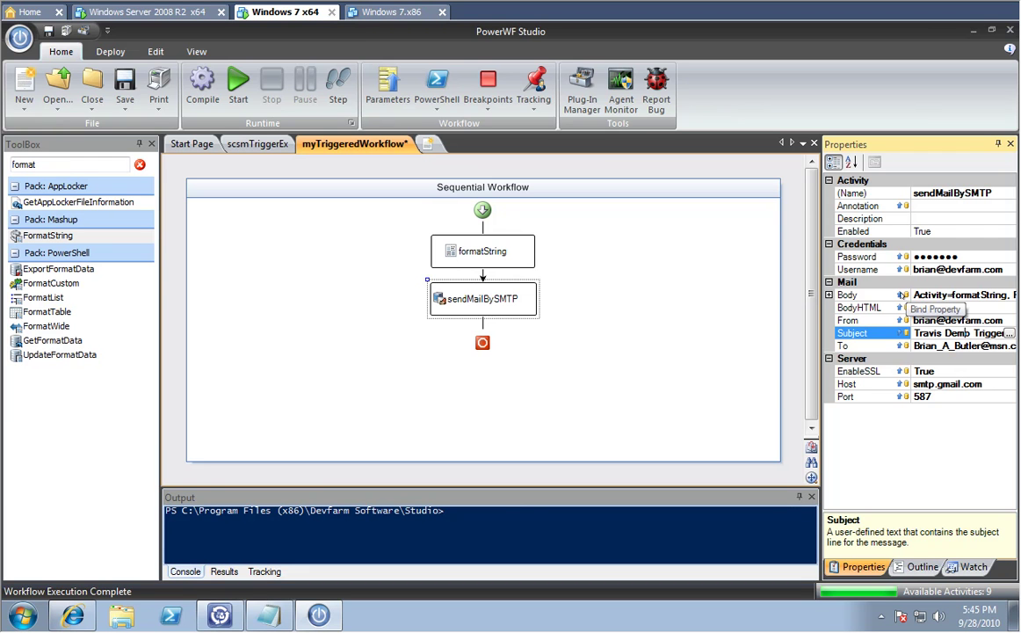
{"action": "left_click", "coordinate": [907, 296]}
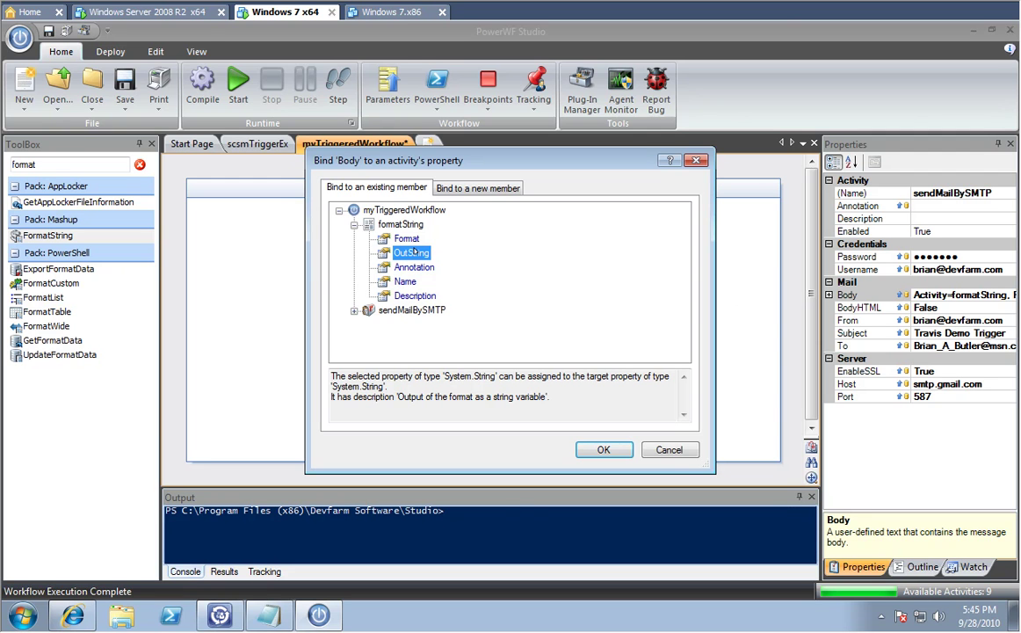
{"action": "left_click", "coordinate": [603, 449]}
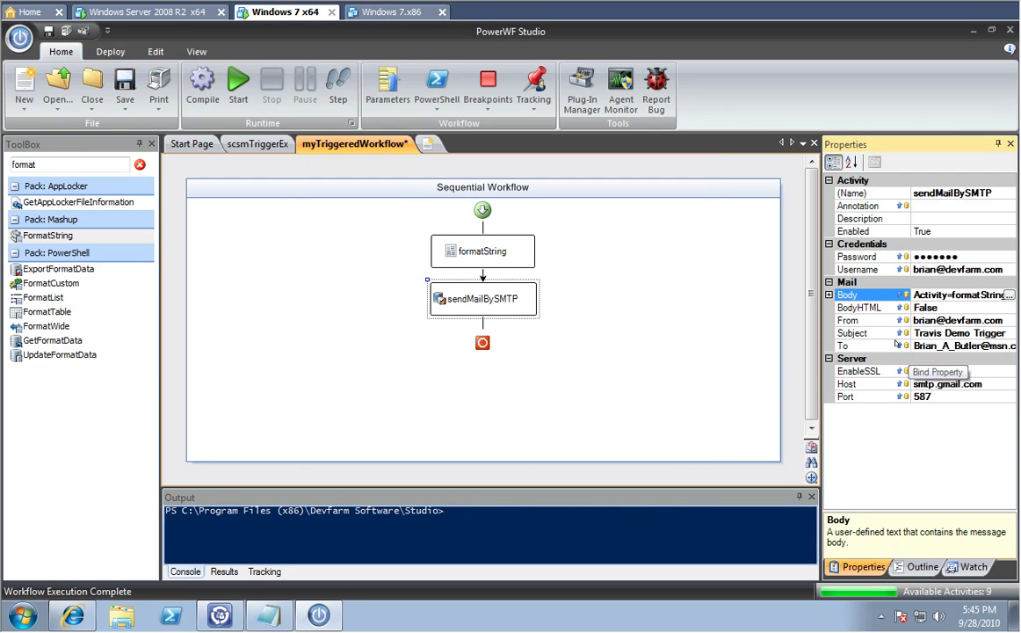
{"action": "left_click", "coordinate": [565, 356]}
Start deploying myTriggeredWorkflow to Service Manager, installing the management pack on host 192.168.115.137.
{"action": "left_click", "coordinate": [110, 51]}
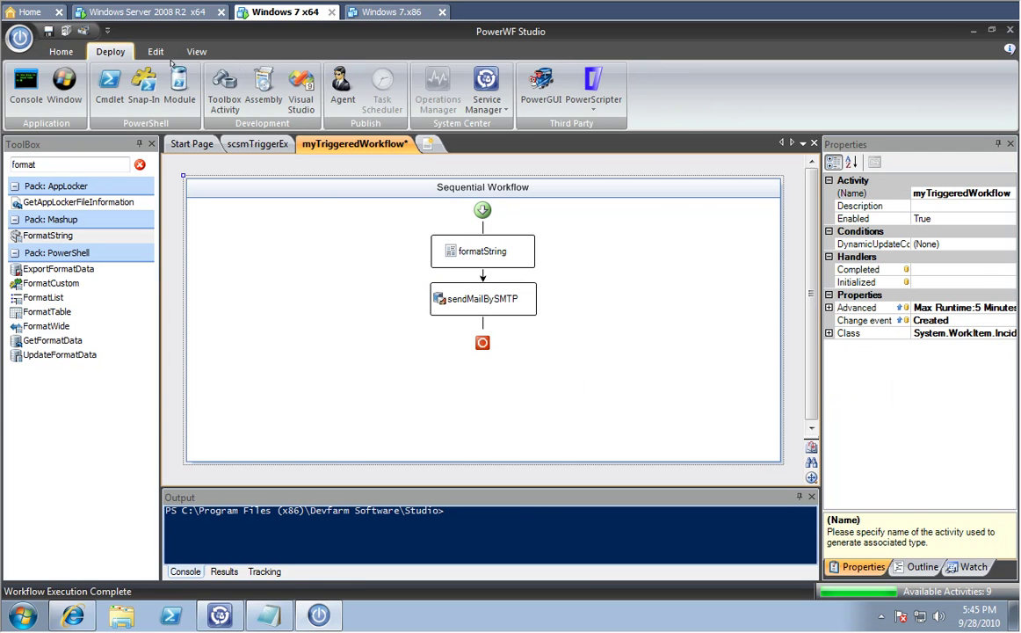
{"action": "left_click", "coordinate": [487, 99]}
{"action": "left_click", "coordinate": [513, 123]}
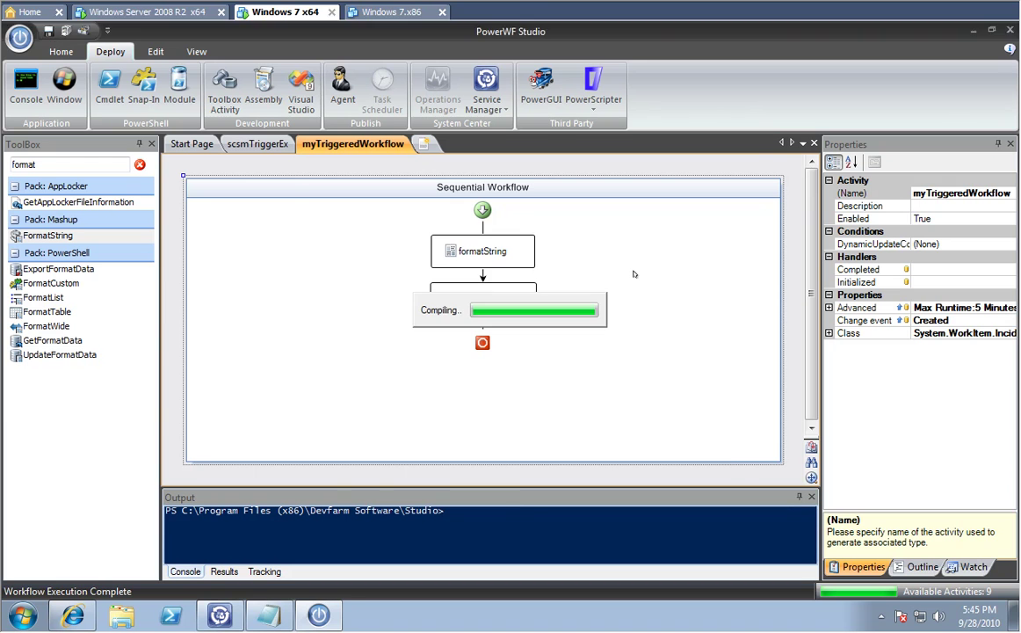
{"action": "left_click", "coordinate": [665, 457]}
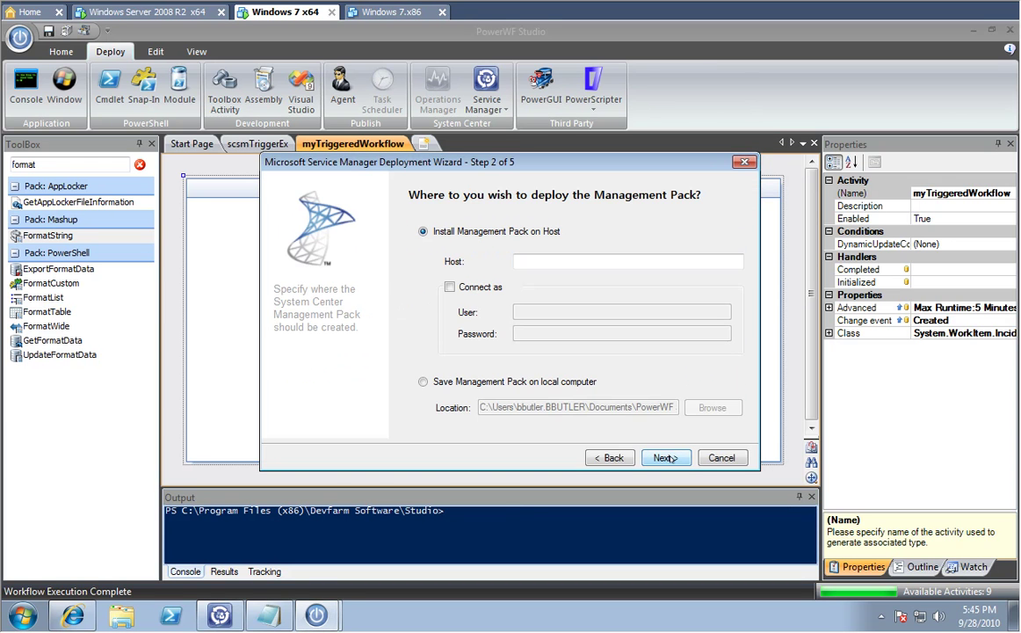
{"action": "type", "text": "192"}
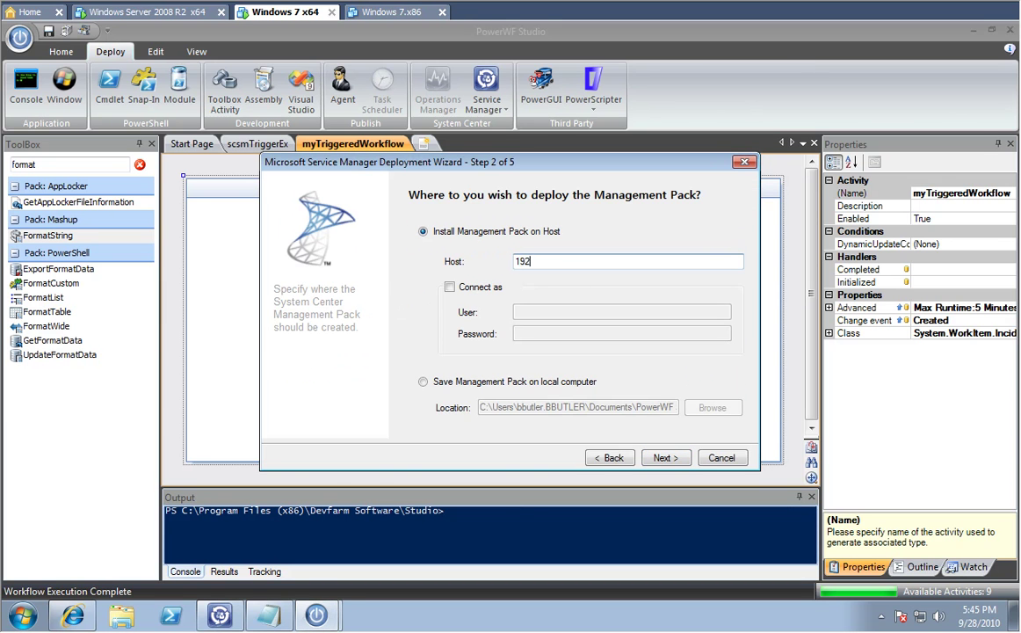
{"action": "type", "text": ".168.115.137"}
{"action": "key", "text": "Return"}
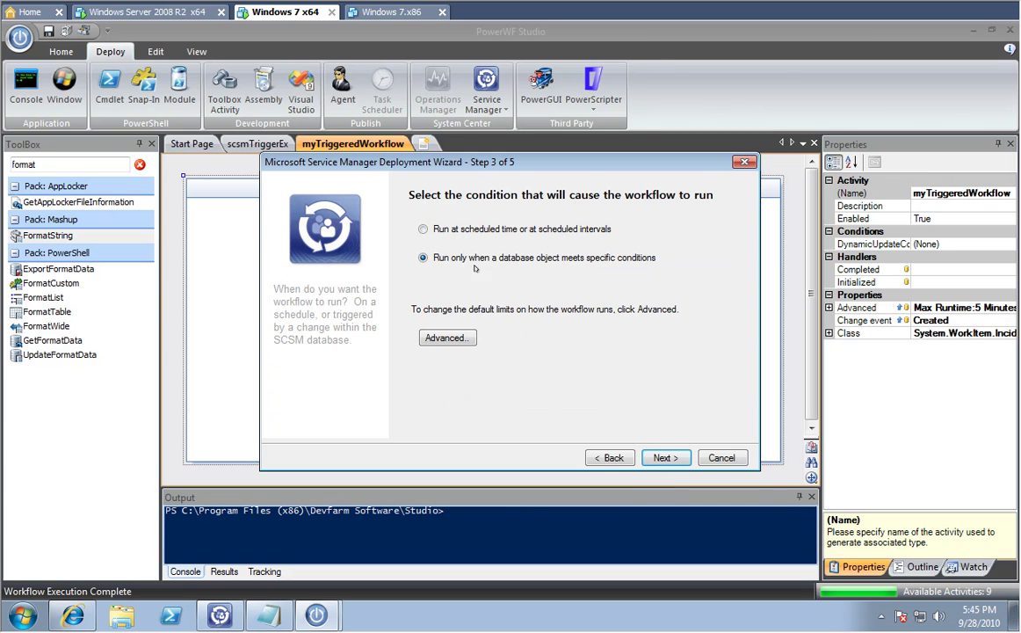
Finish the deployment with the database-object condition, the System.WorkItem.Incident created event and the listed workflow parameters accepted.
{"action": "left_click", "coordinate": [659, 458]}
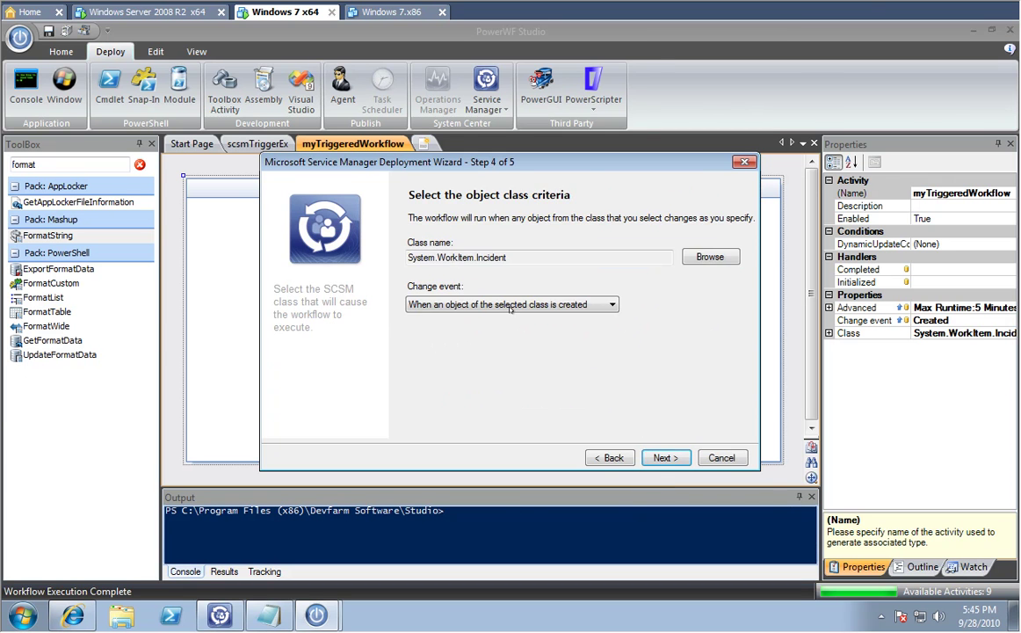
{"action": "left_click", "coordinate": [663, 457]}
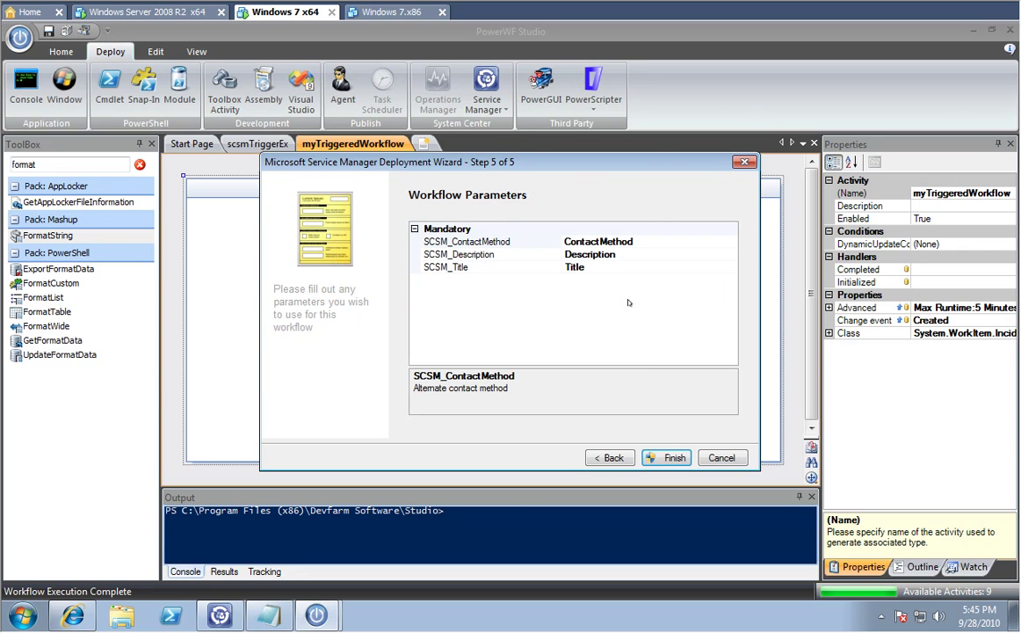
{"action": "left_click", "coordinate": [673, 458]}
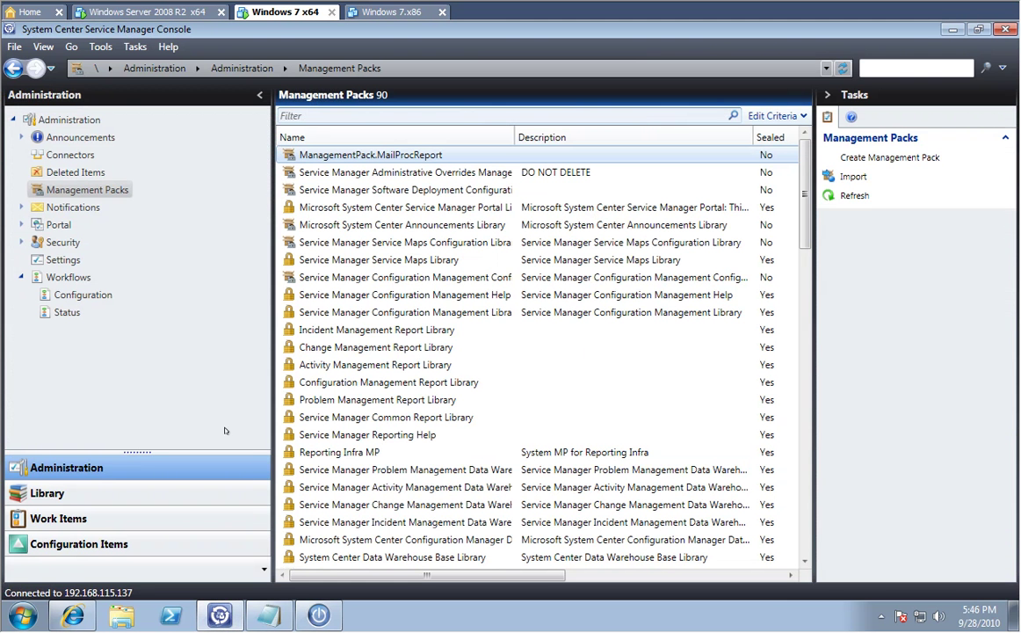
Look up myTriggeredWorkflow in the workflow status list of the Service Manager Console.
{"action": "left_click", "coordinate": [65, 312]}
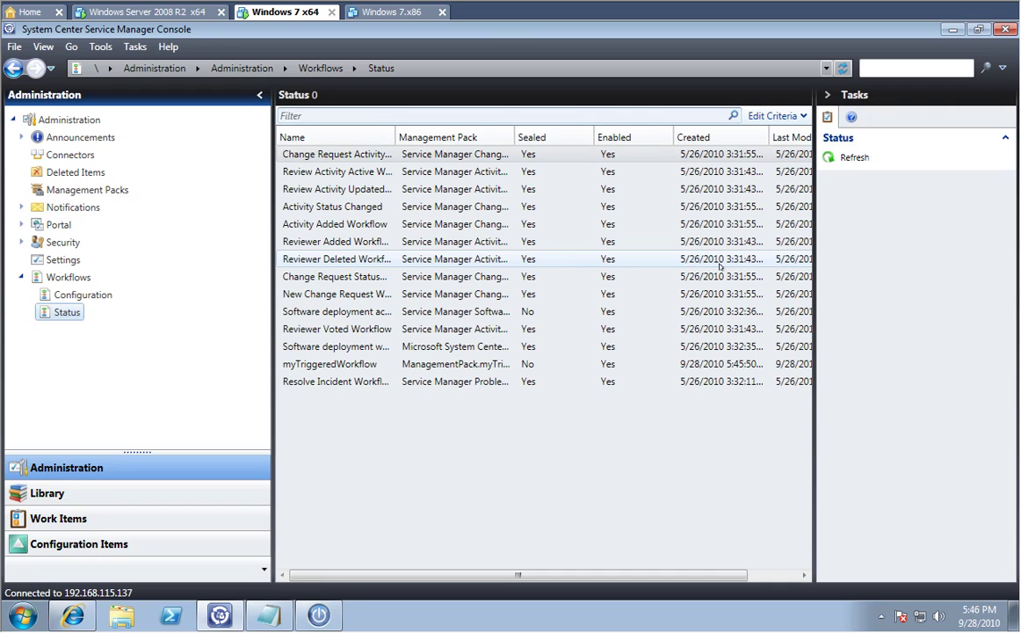
{"action": "left_click", "coordinate": [321, 366]}
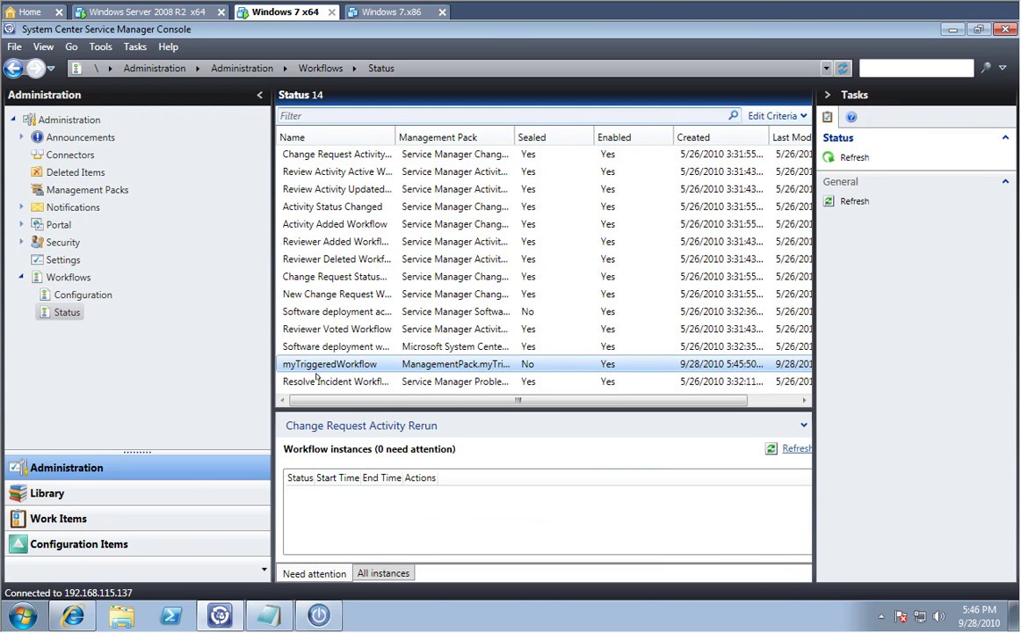
Create a new incident under Incident Management and enter the contact's cell phone as the Alternate Contact Method.
{"action": "left_click", "coordinate": [96, 518]}
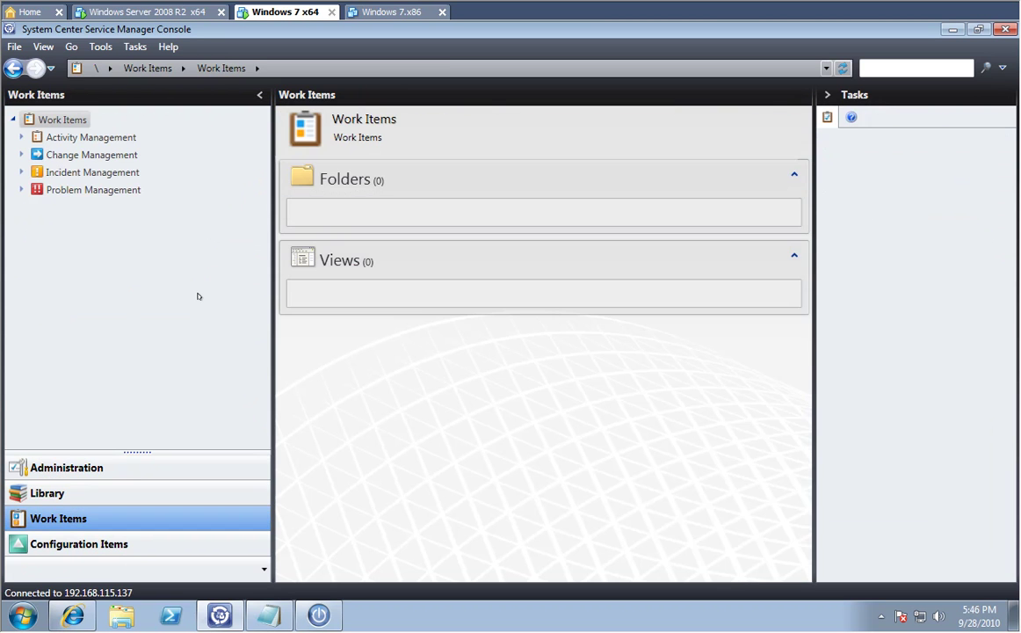
{"action": "left_click", "coordinate": [118, 172]}
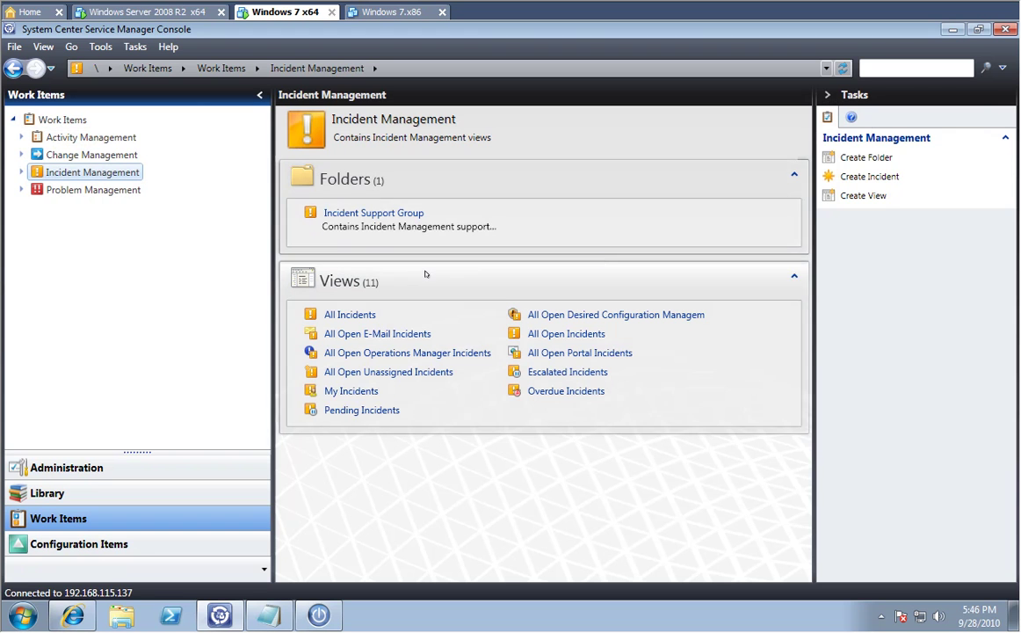
{"action": "left_click", "coordinate": [868, 178]}
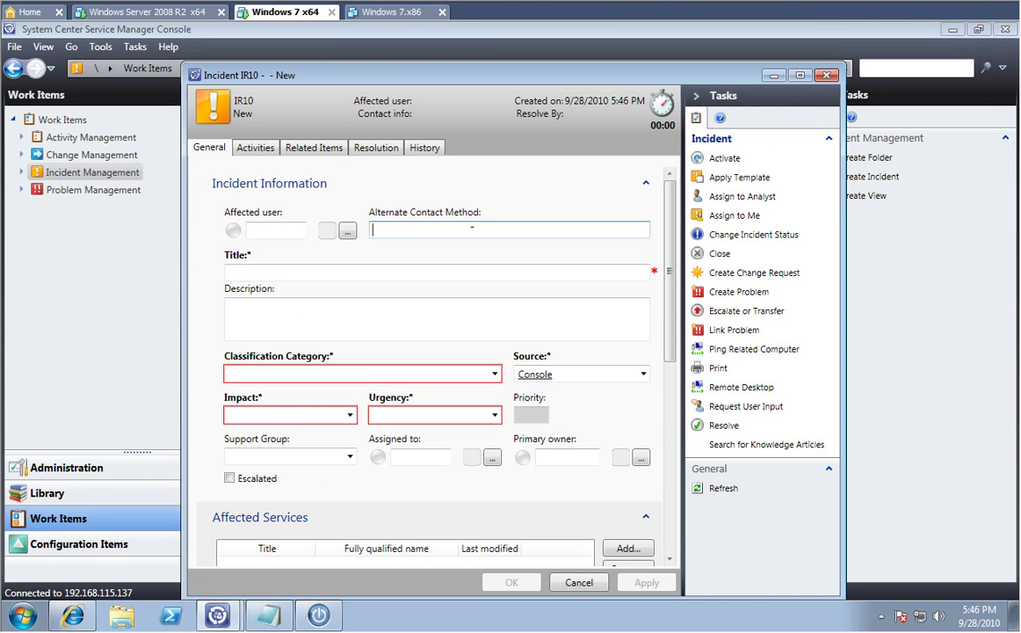
{"action": "type", "text": "Brian"}
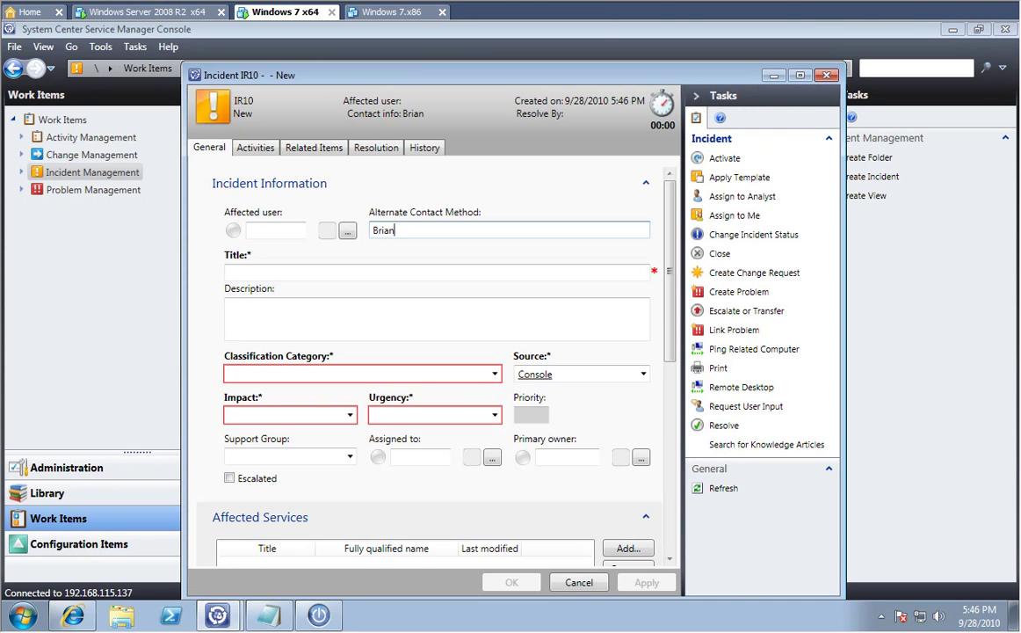
{"action": "type", "text": "'s Cell Phone"}
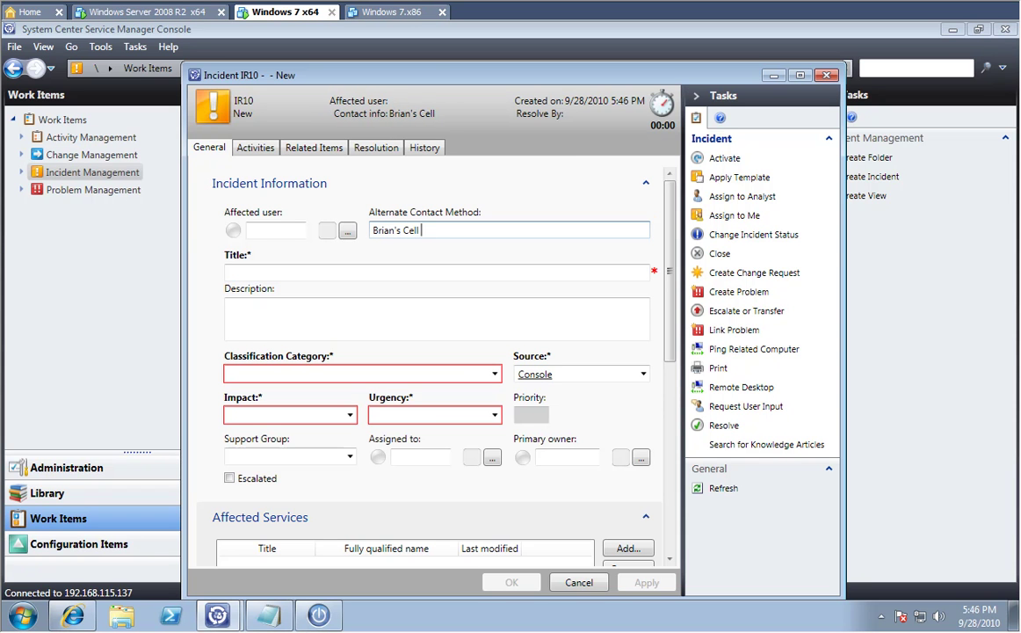
Title the incident "This is the title of the incident" and describe it as "blah blah some text".
{"action": "left_click", "coordinate": [405, 274]}
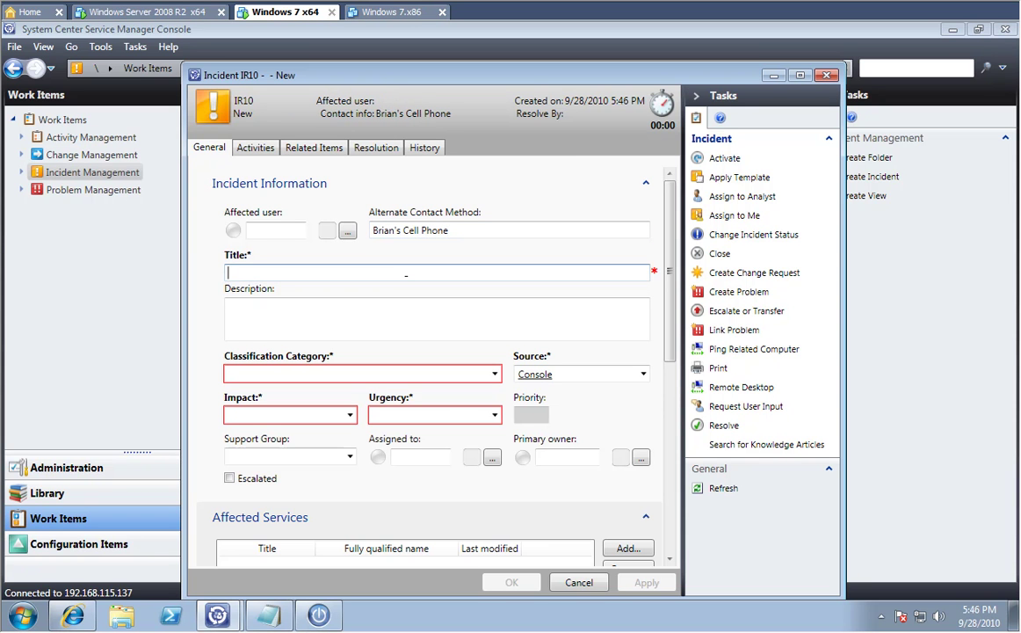
{"action": "type", "text": "This is the "}
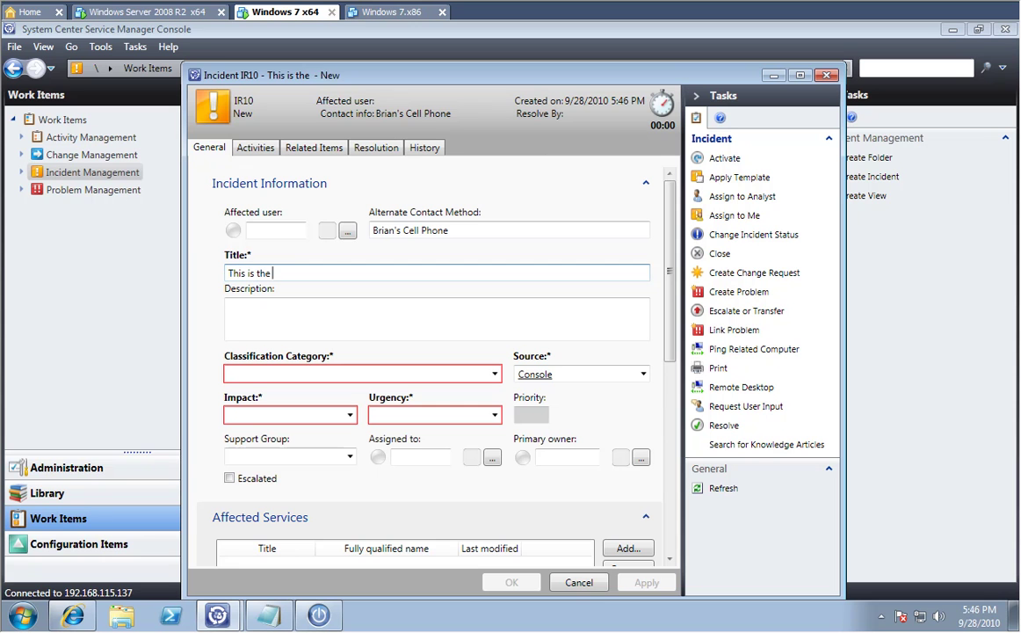
{"action": "type", "text": "title of the i"}
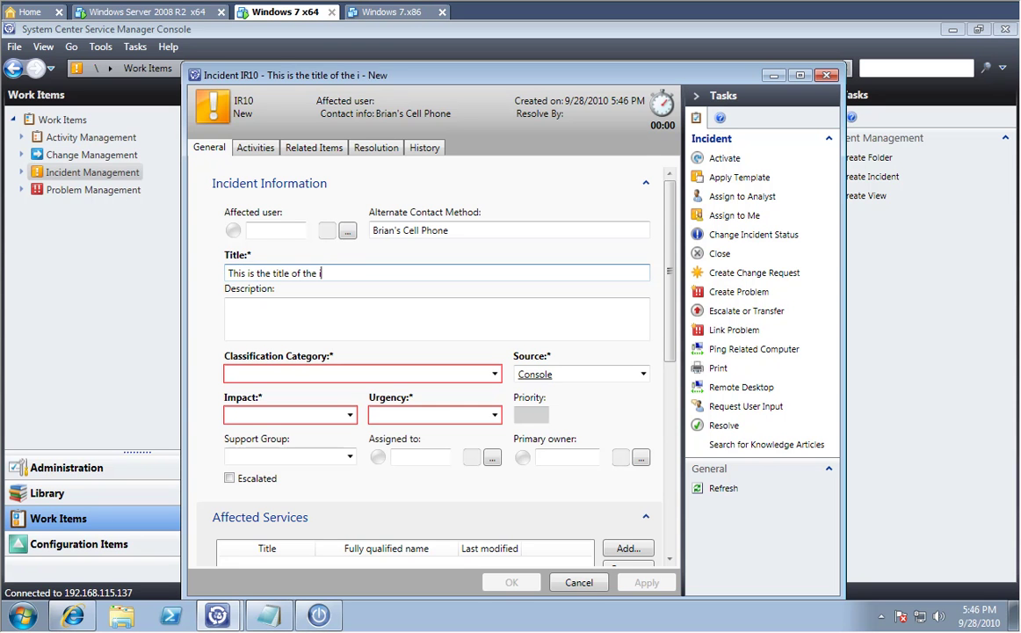
{"action": "type", "text": "ncident"}
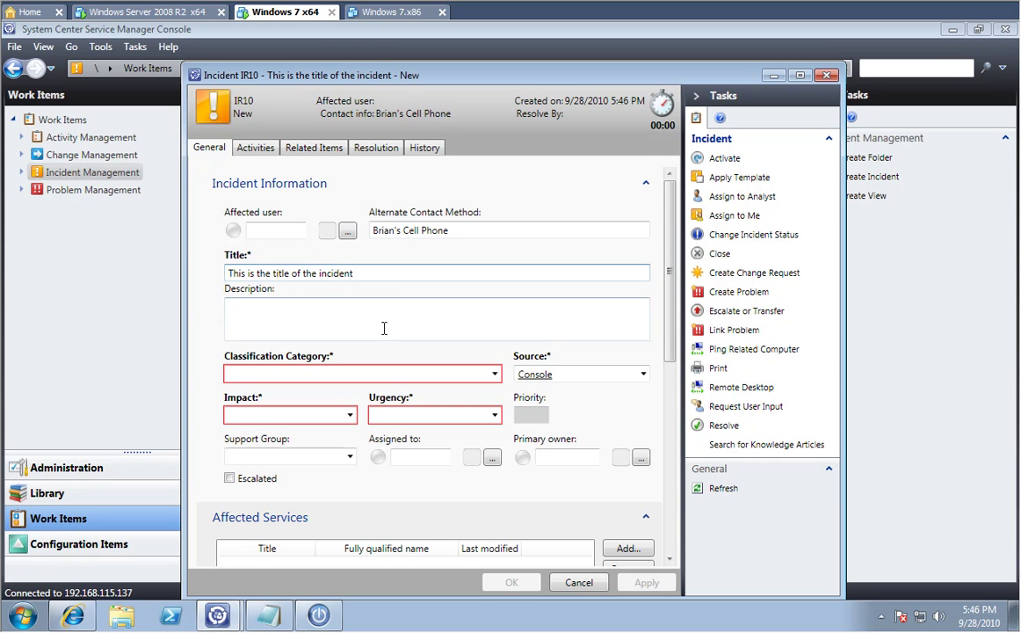
{"action": "left_click", "coordinate": [384, 328]}
{"action": "type", "text": "blah blah some text"}
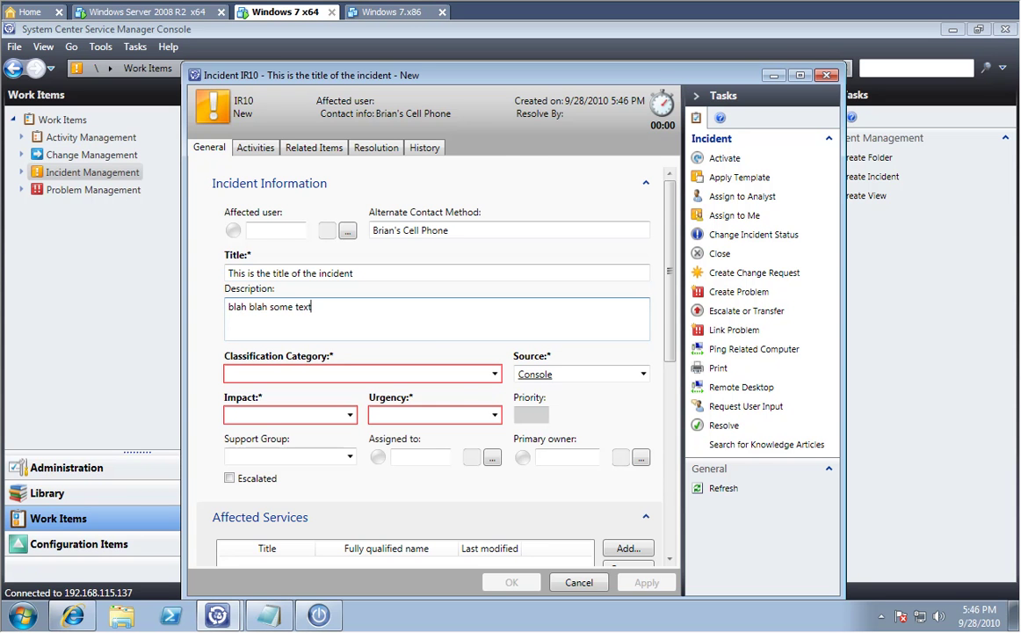
Classify the incident as Enterprise Application Problems with Low impact and Medium urgency, and save it.
{"action": "left_click", "coordinate": [495, 376]}
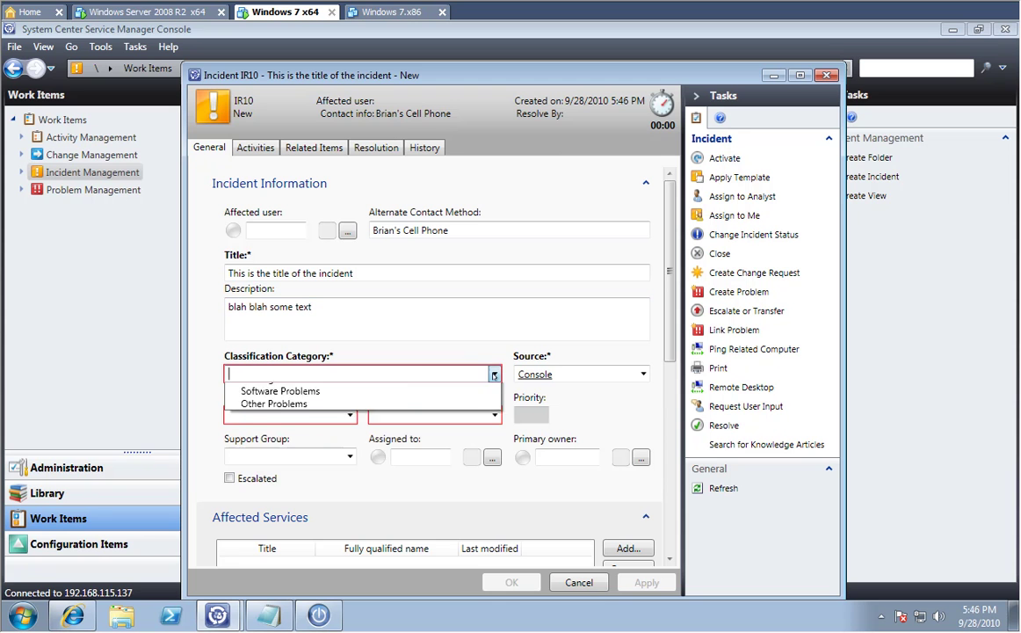
{"action": "left_click", "coordinate": [379, 414]}
{"action": "left_click", "coordinate": [353, 418]}
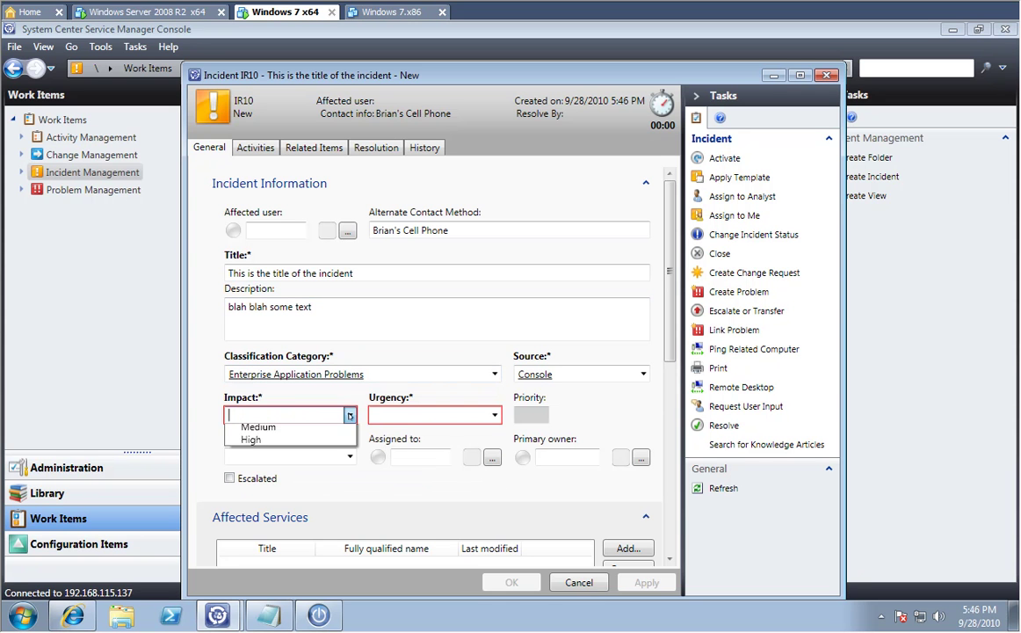
{"action": "left_click", "coordinate": [327, 429]}
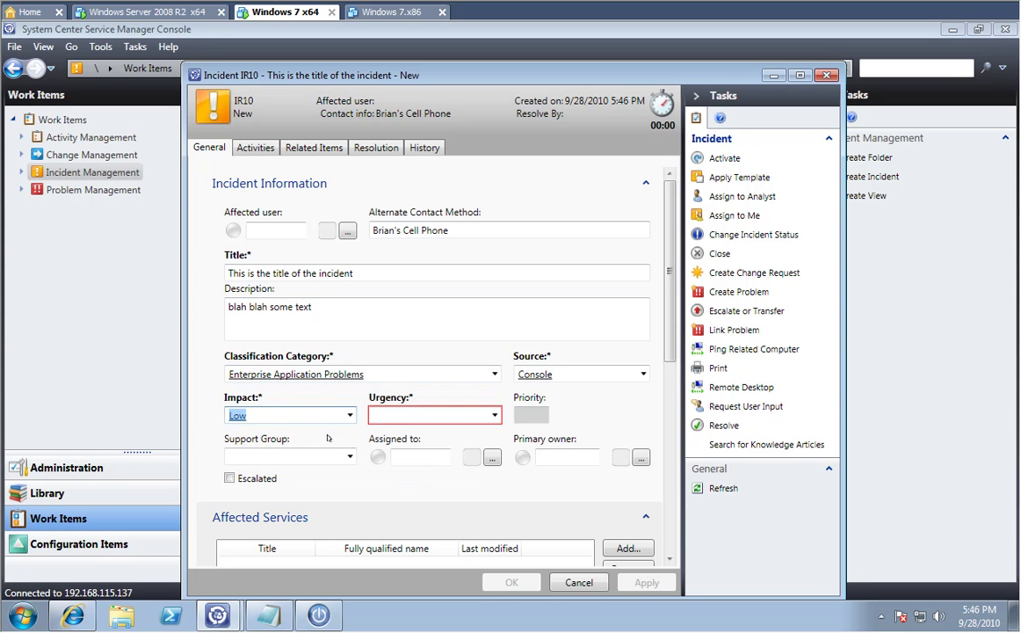
{"action": "left_click", "coordinate": [493, 417]}
{"action": "left_click", "coordinate": [493, 417]}
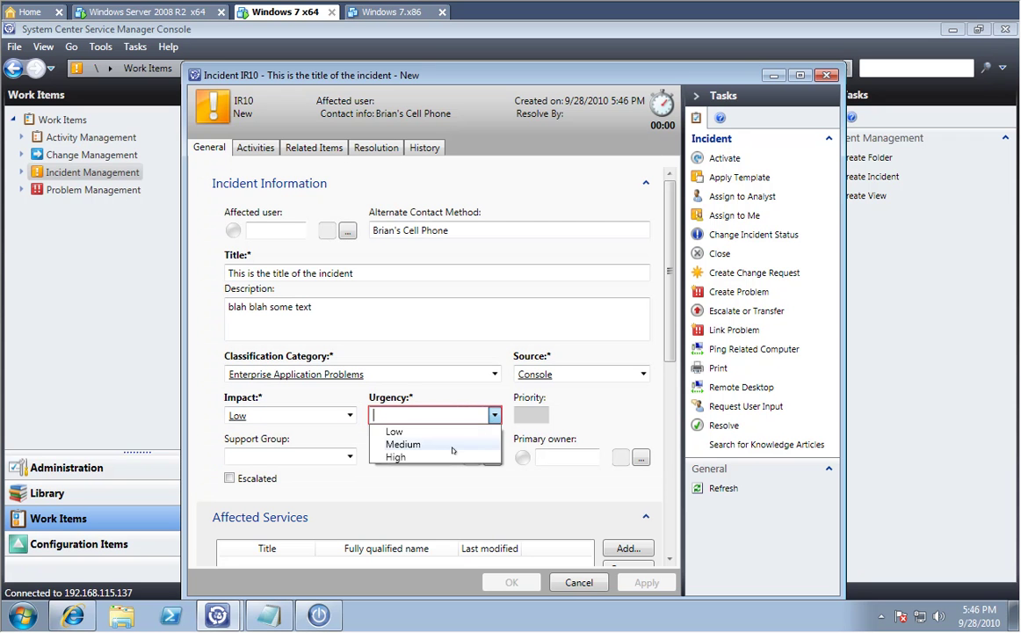
{"action": "left_click", "coordinate": [450, 446]}
{"action": "left_click", "coordinate": [504, 582]}
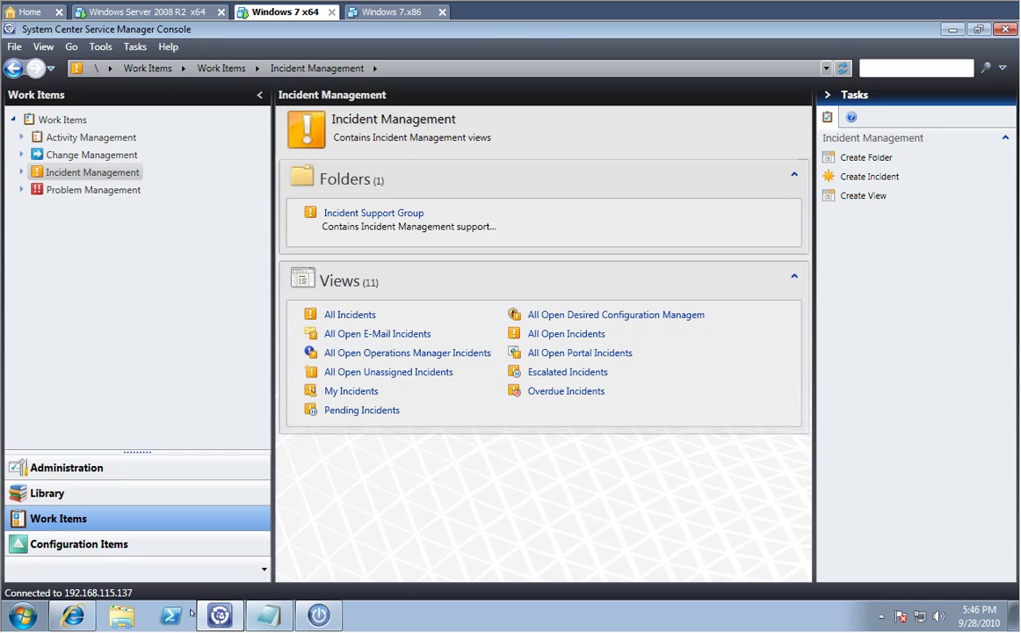
Switch to the Hotmail mailbox in Internet Explorer and delete all messages in the Junk folder.
{"action": "mouse_move", "coordinate": [73, 615]}
{"action": "left_click", "coordinate": [96, 528]}
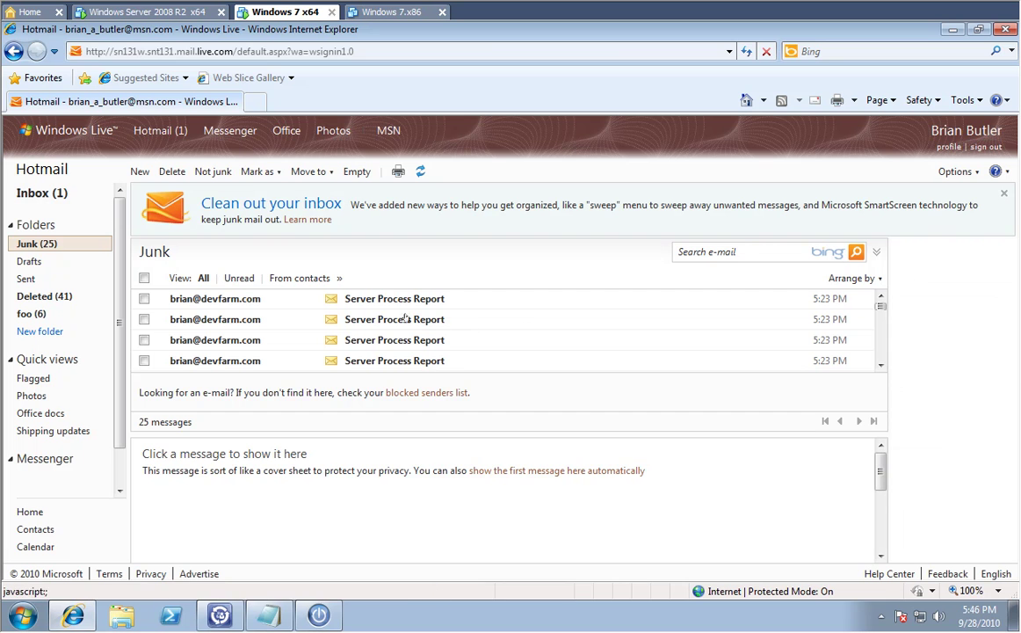
{"action": "left_click", "coordinate": [145, 277]}
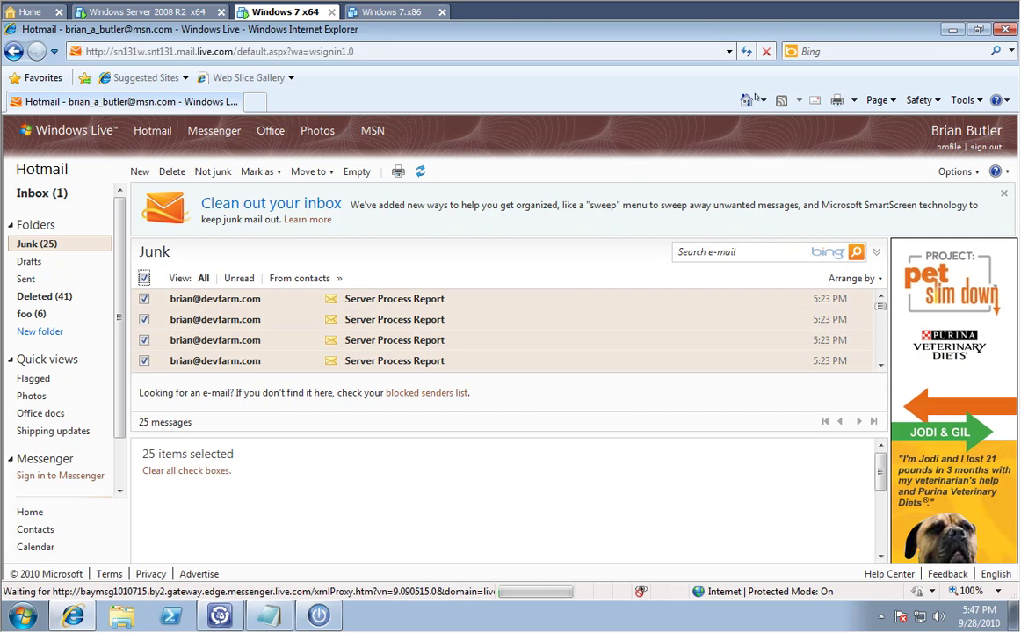
{"action": "left_click", "coordinate": [173, 172]}
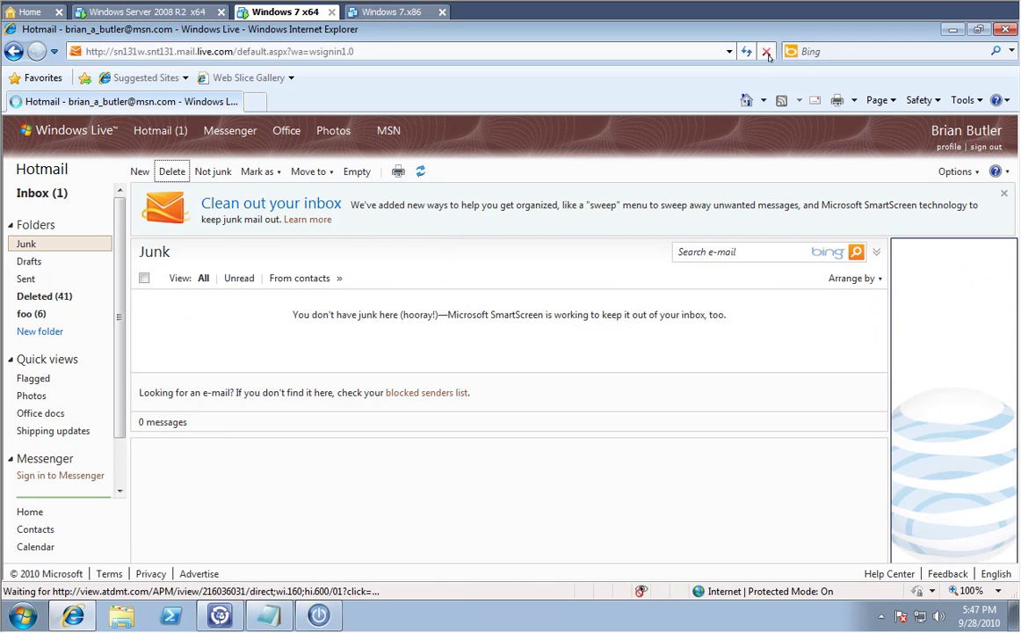
Refresh the Junk folder, open the workflow's notification e-mail and examine the incident details in its body.
{"action": "key", "text": "F5"}
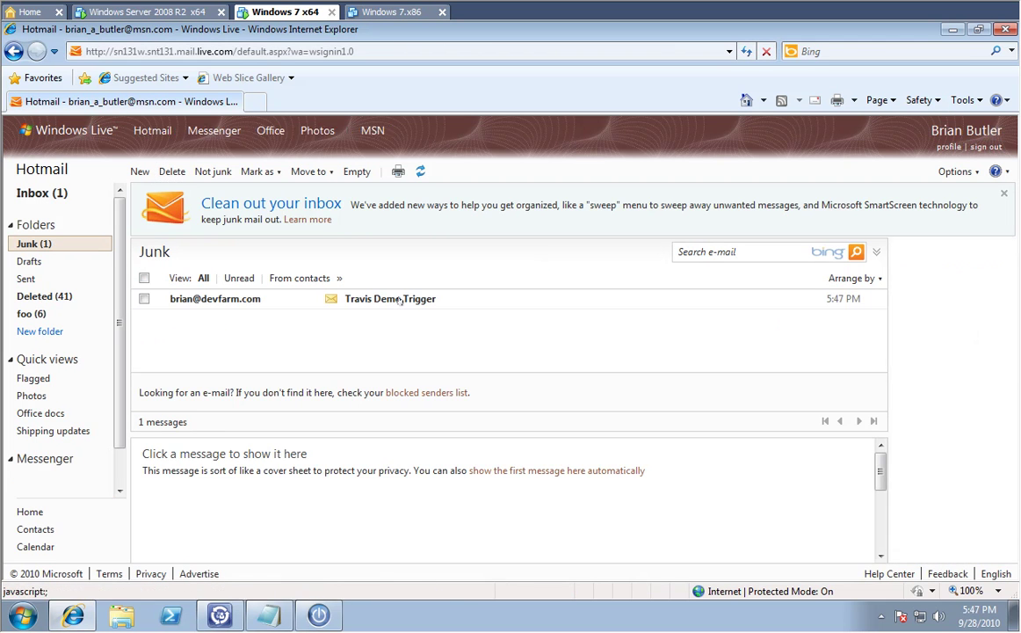
{"action": "left_click", "coordinate": [400, 301]}
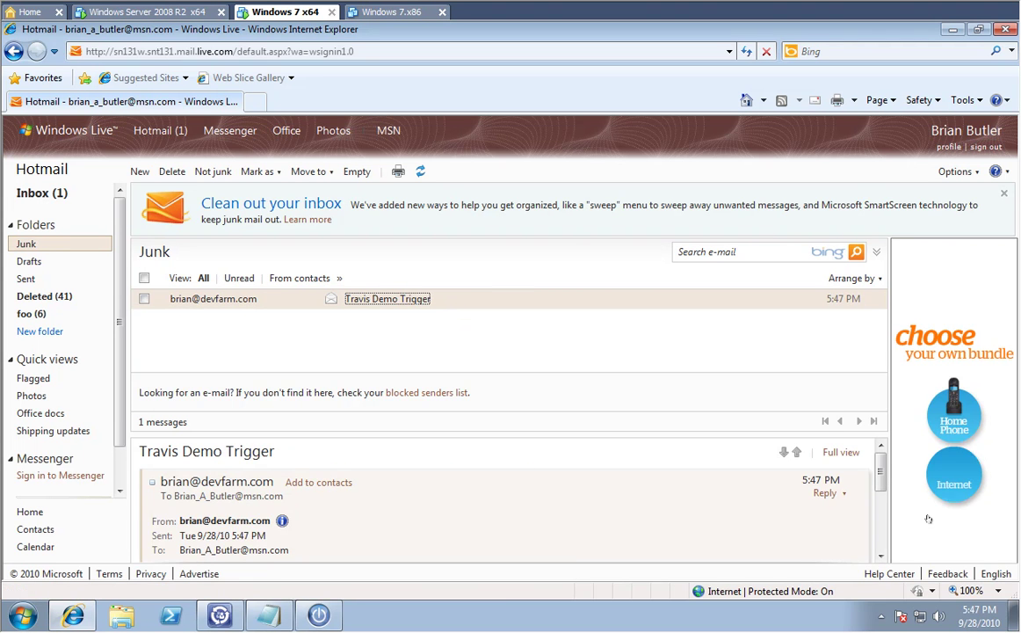
{"action": "scroll", "coordinate": [788, 517], "scroll_direction": "down", "scroll_amount": 2}
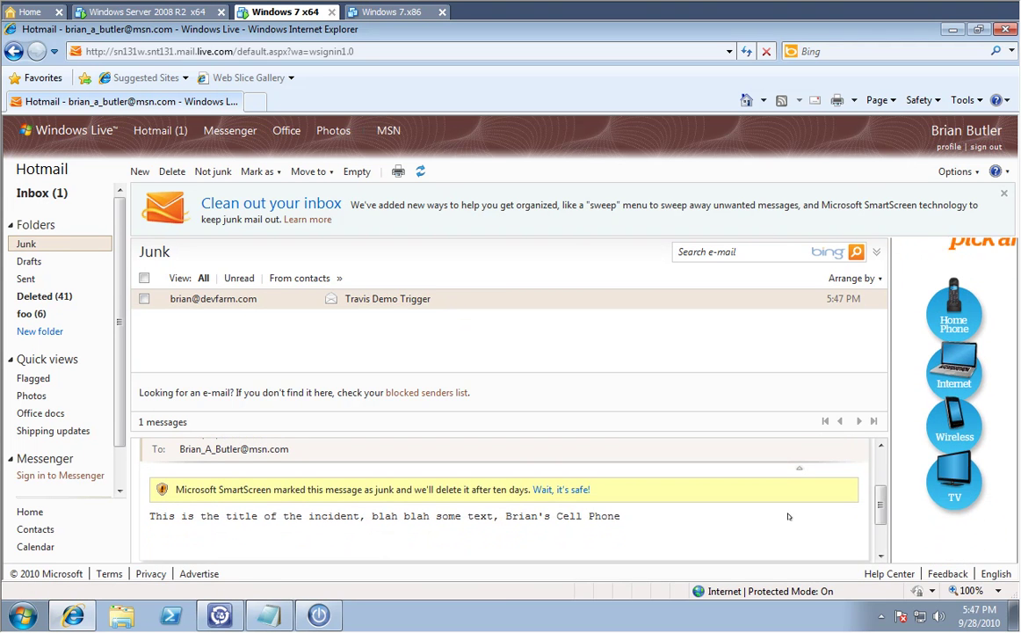
{"action": "left_click_drag", "start_coordinate": [178, 516], "coordinate": [651, 523]}
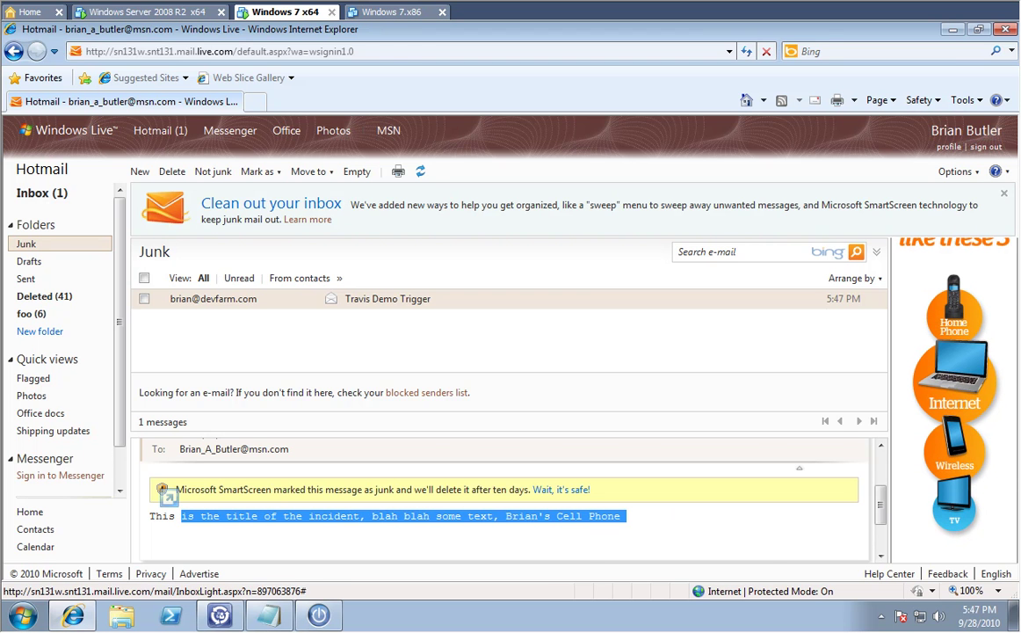
Switch back to PowerWF Studio to view myTriggeredWorkflow.
{"action": "key", "text": "alt+Tab"}
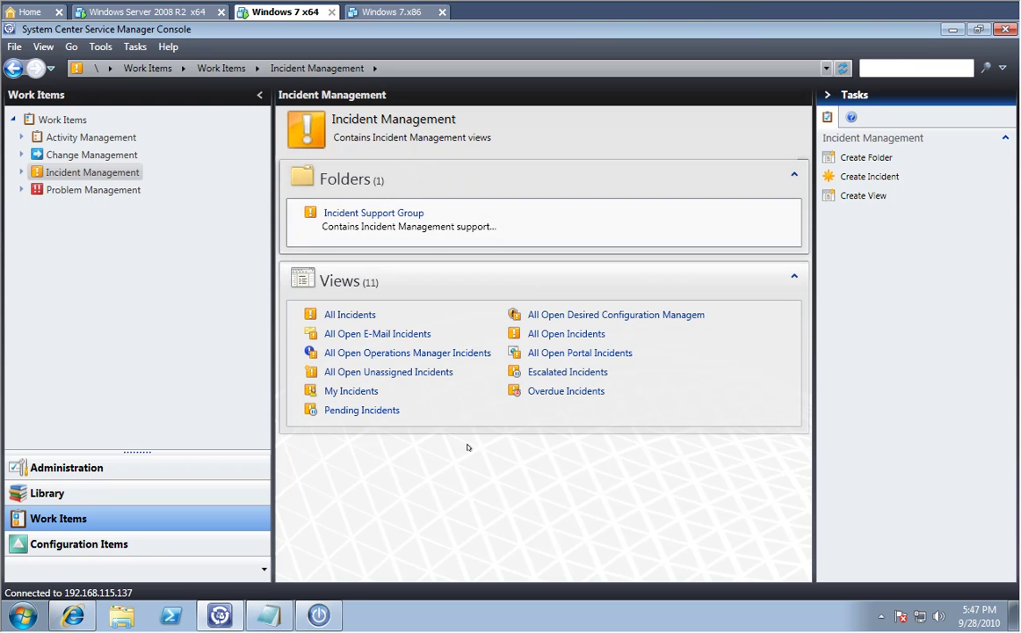
{"action": "left_click", "coordinate": [321, 611]}
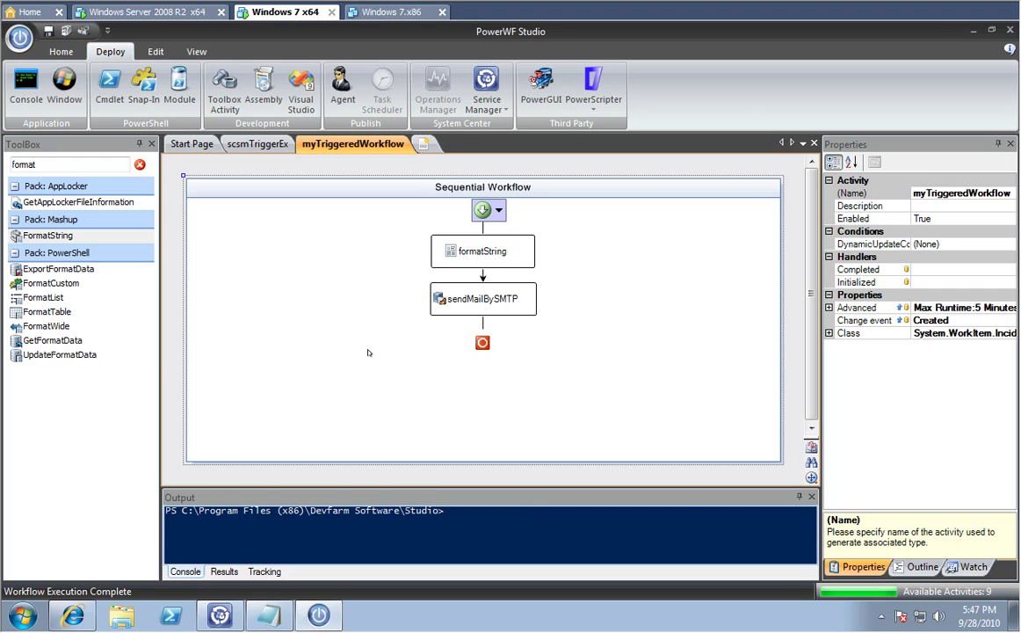